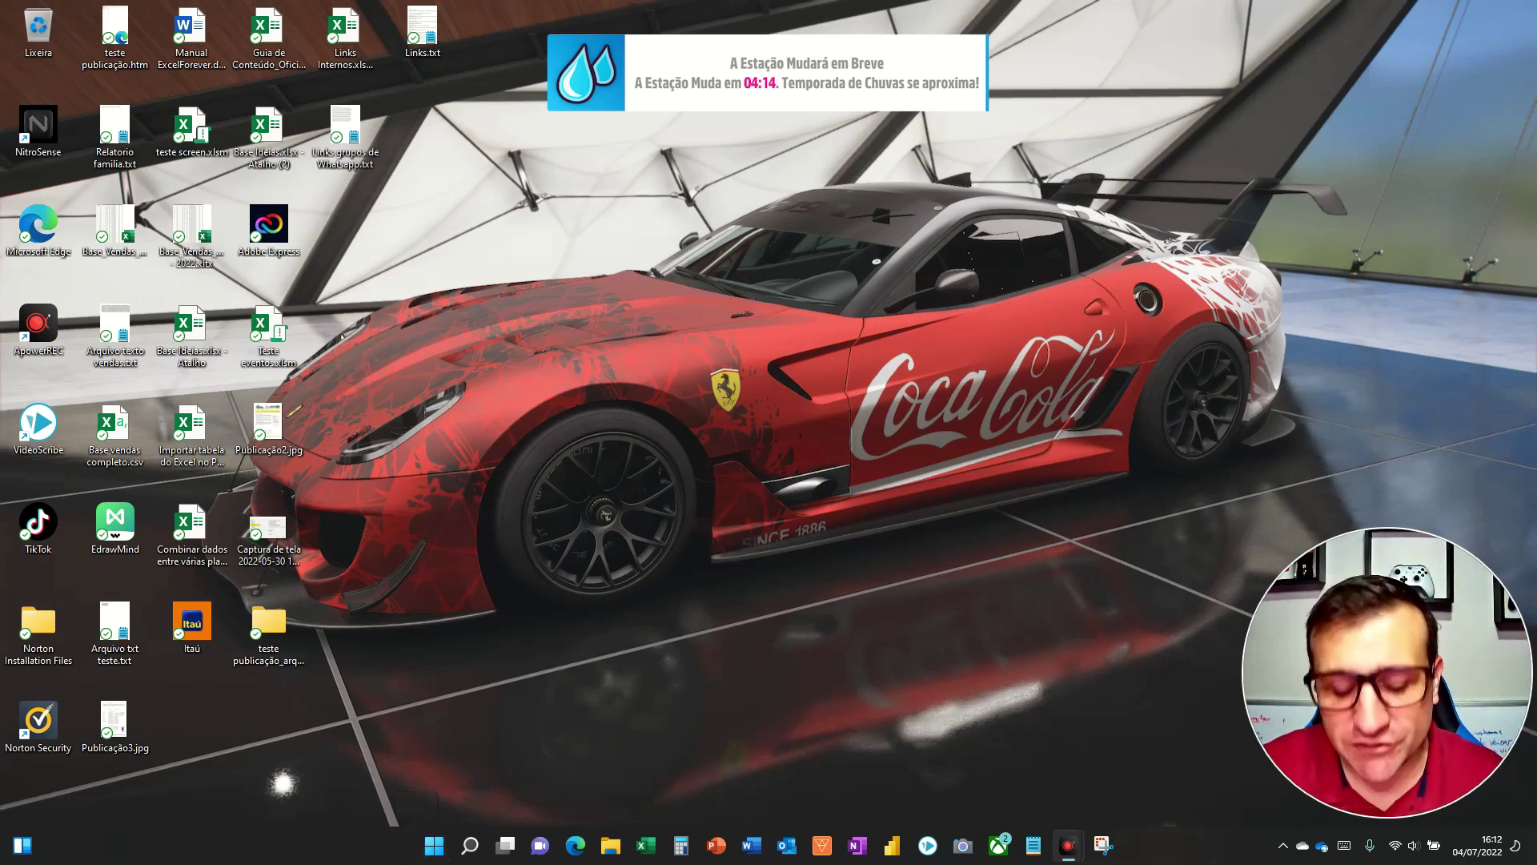
key(F5)
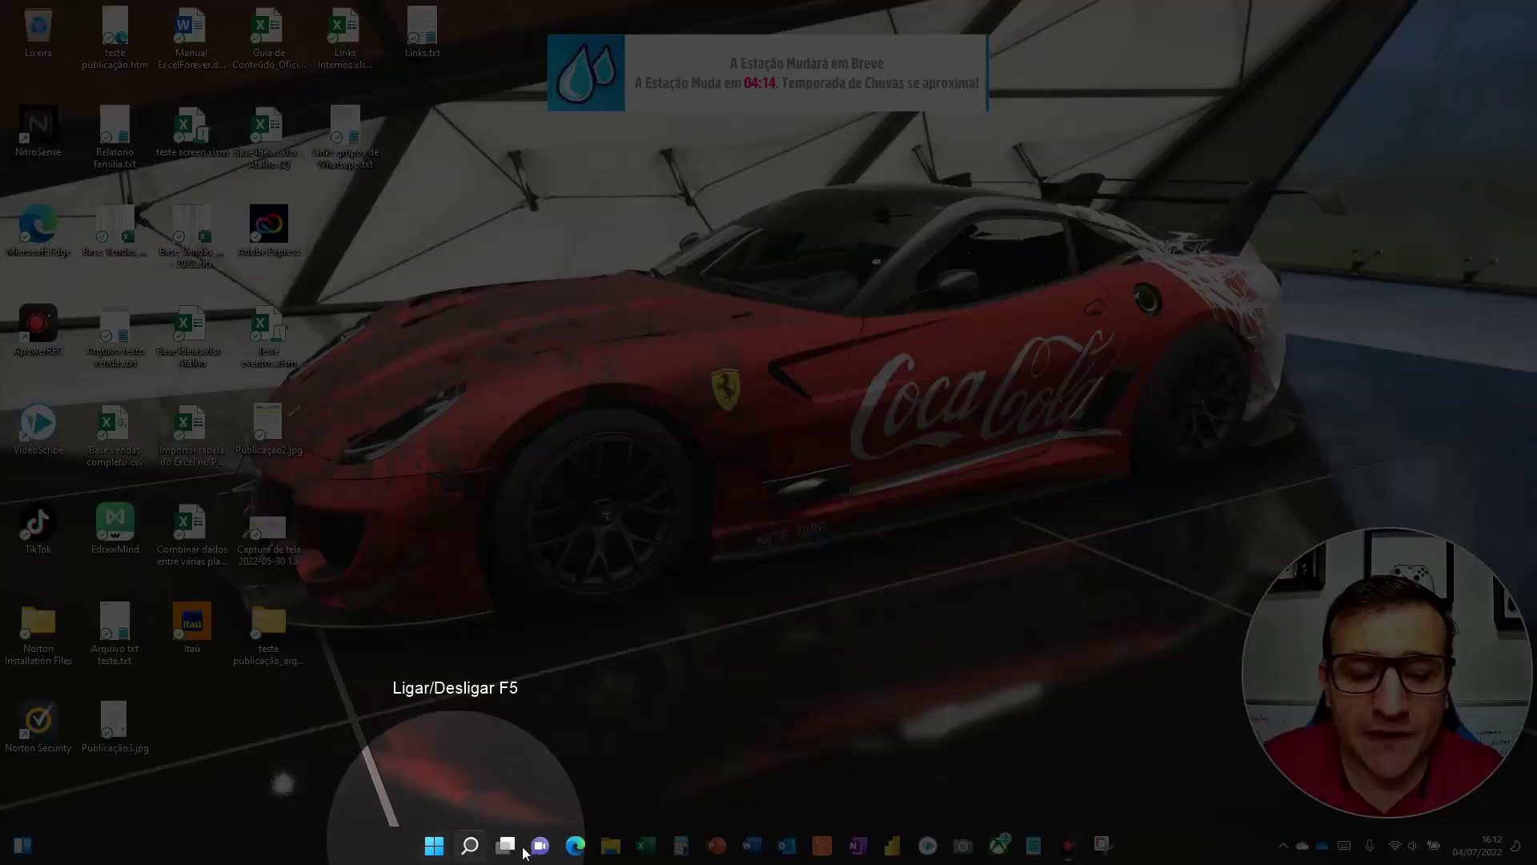
key(F5)
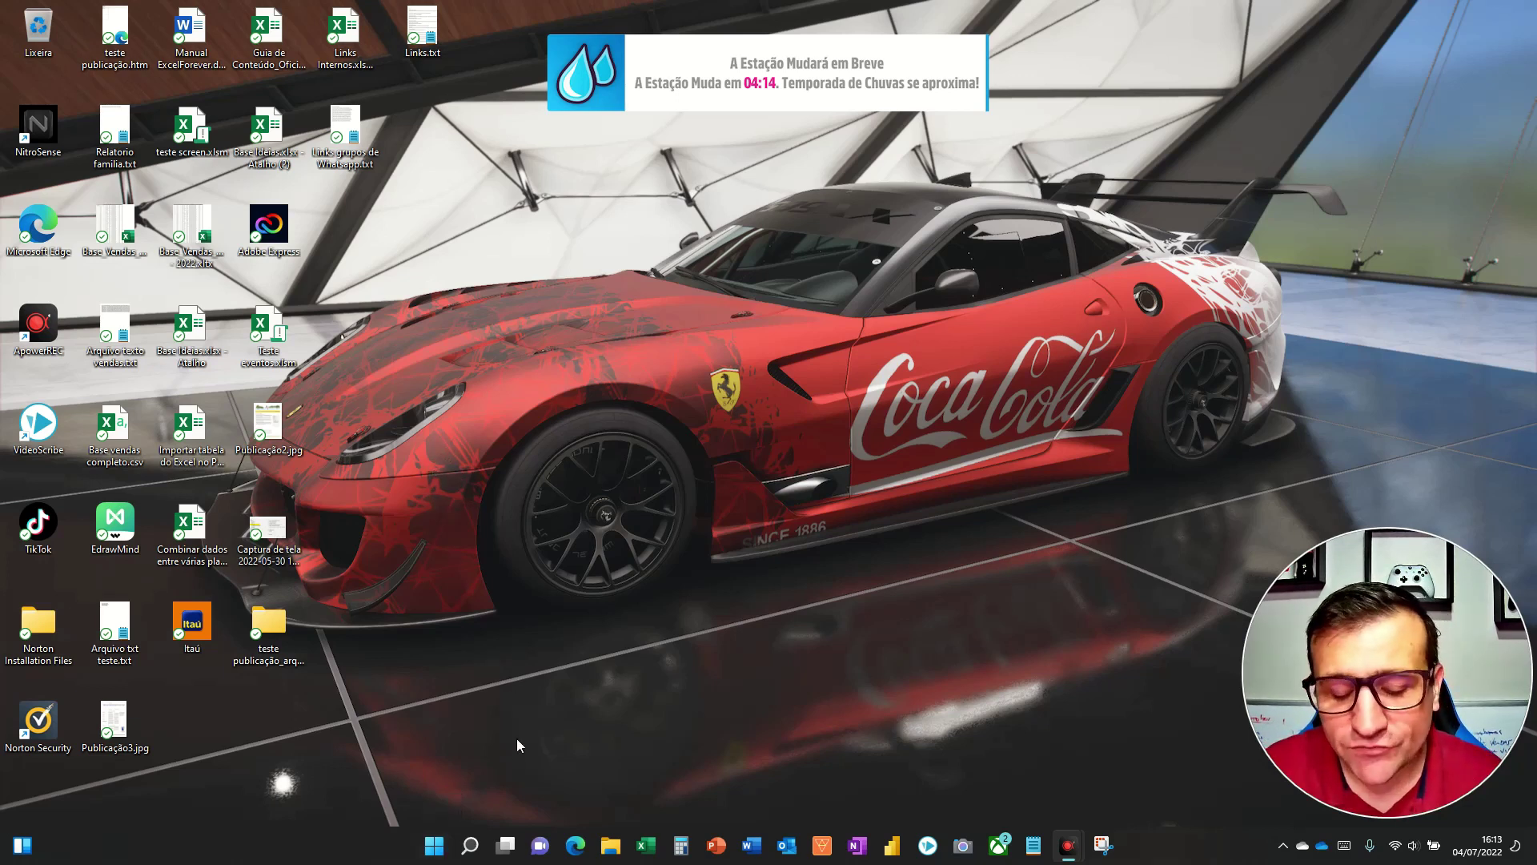
key(F5)
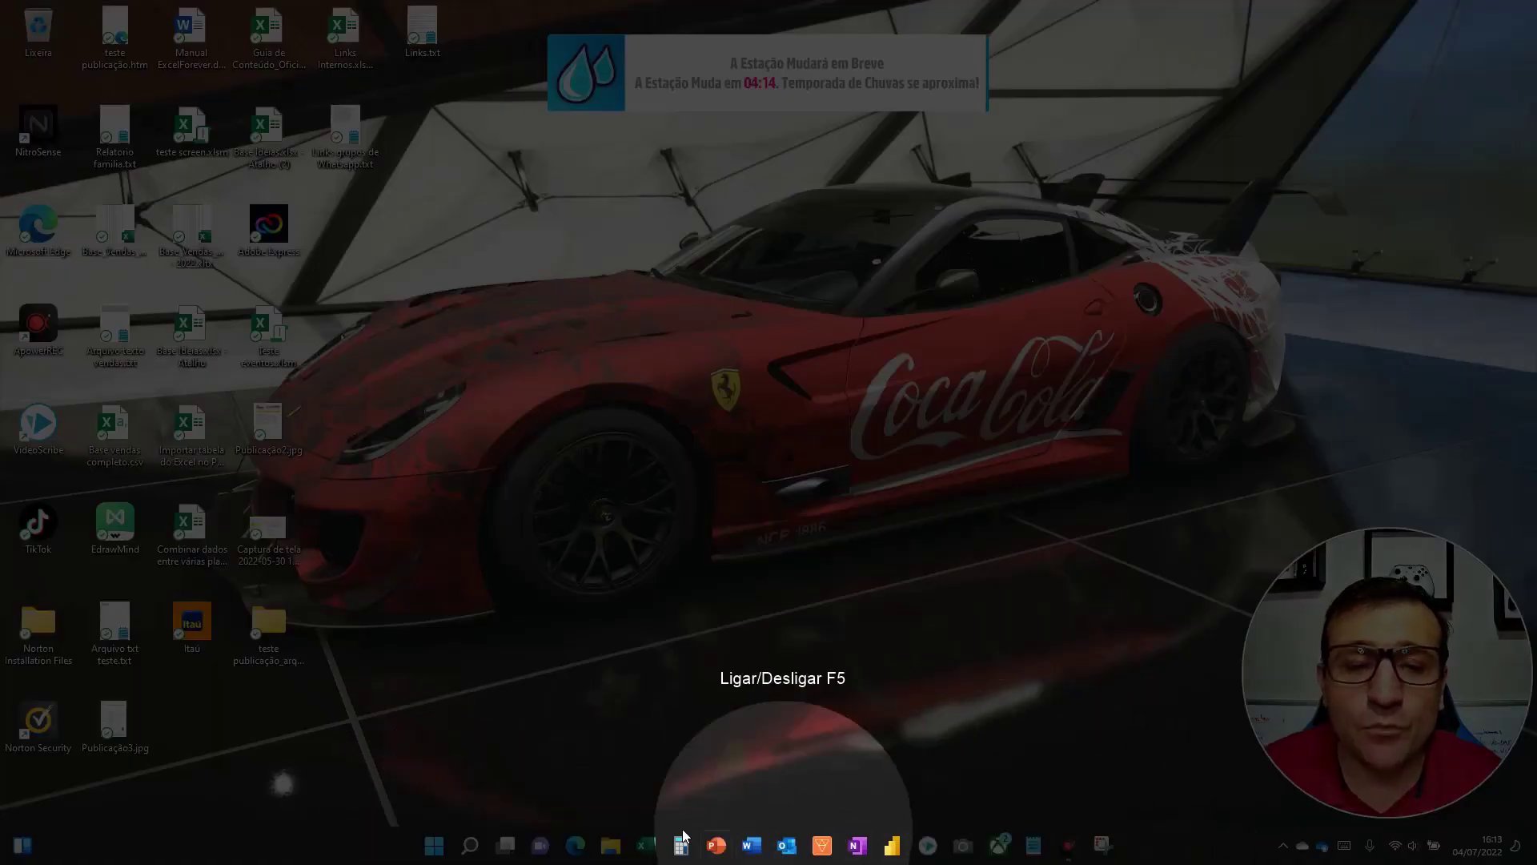
key(F5)
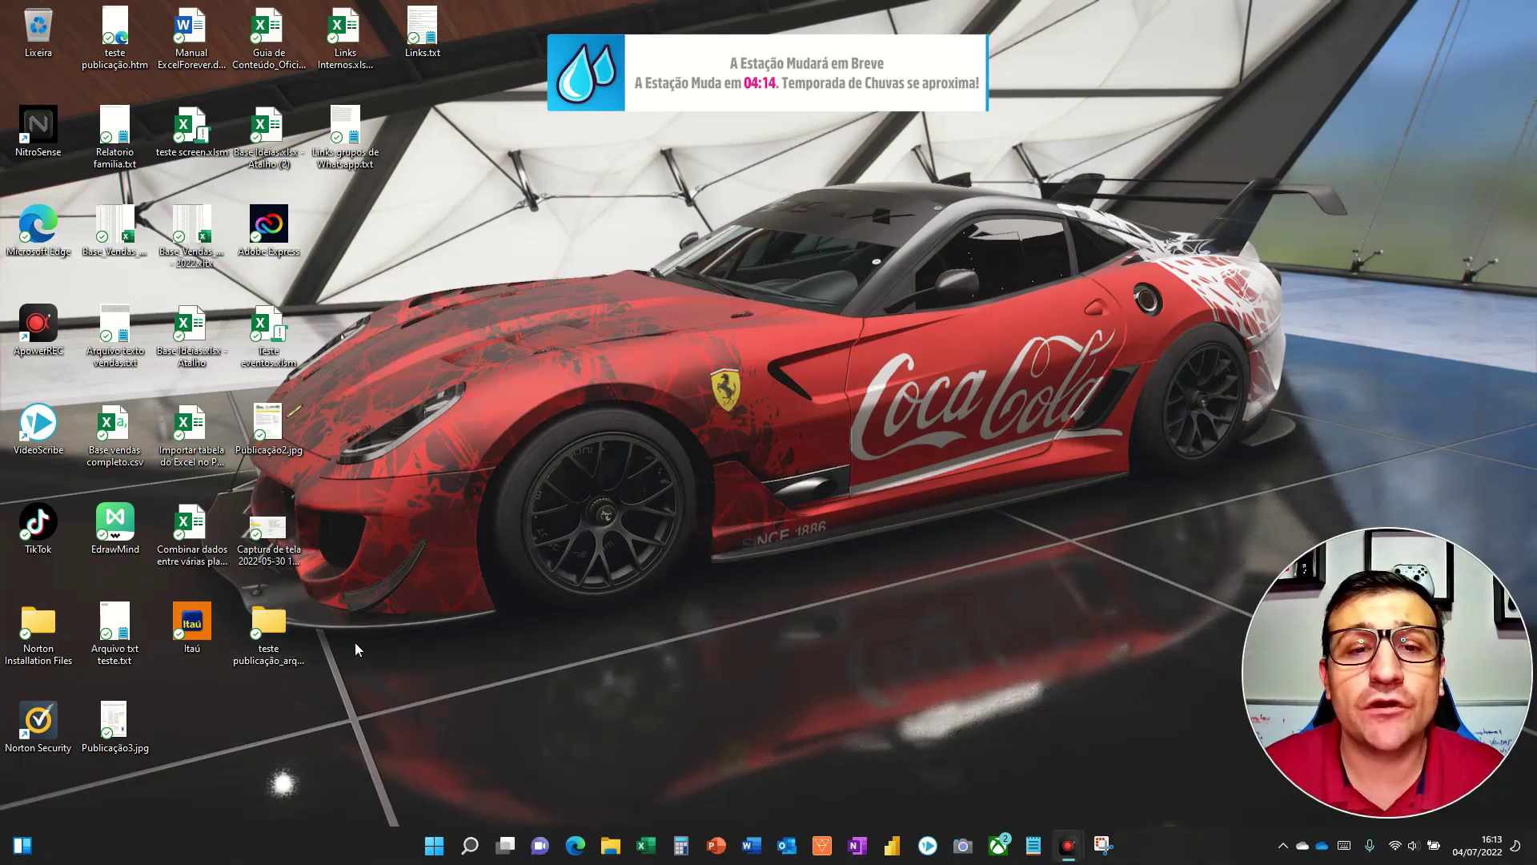
key(F5)
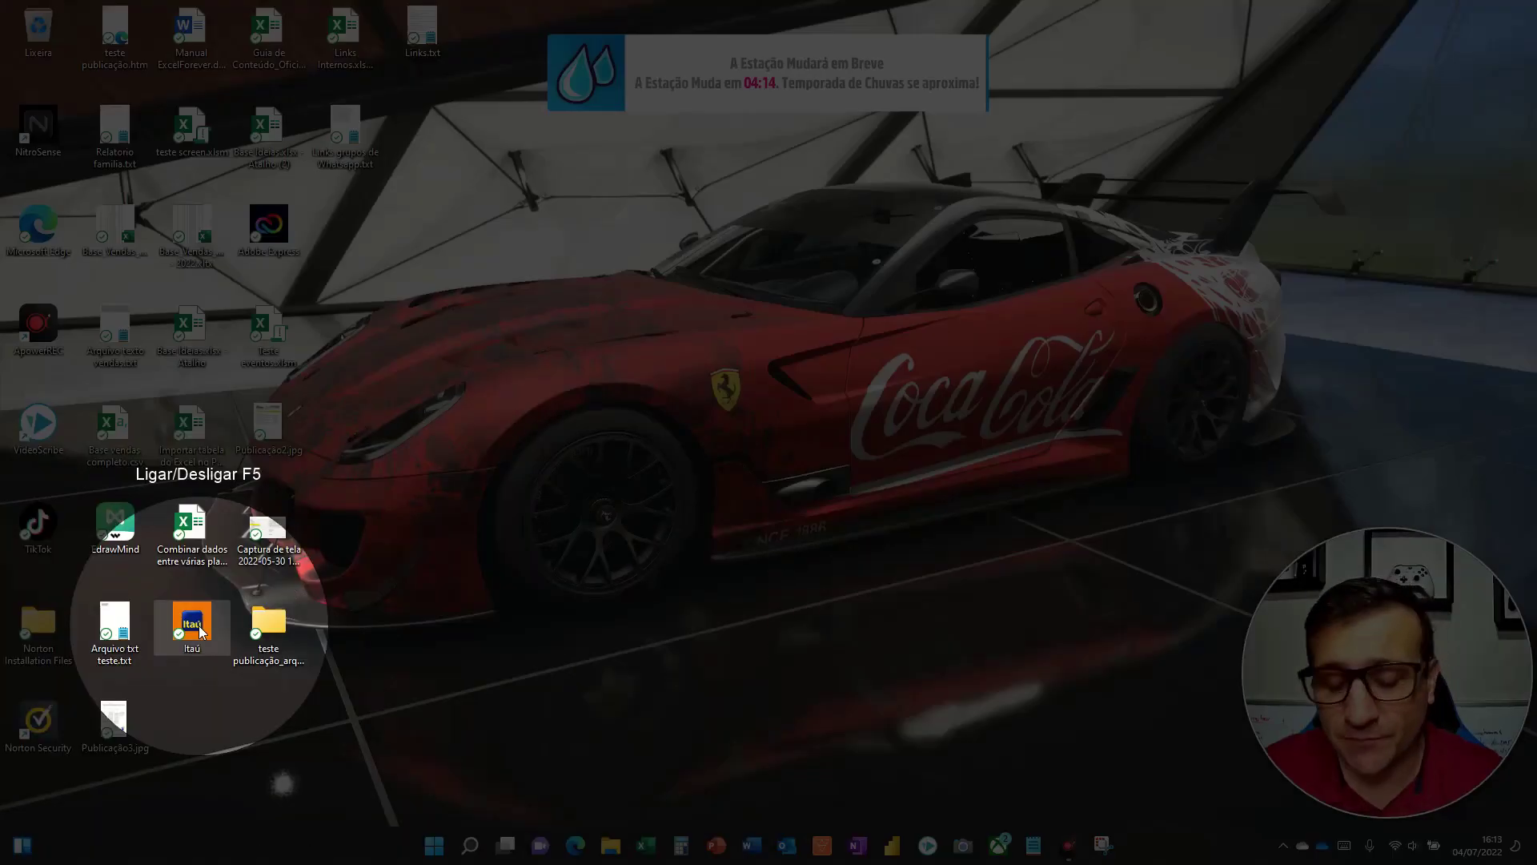
key(F5)
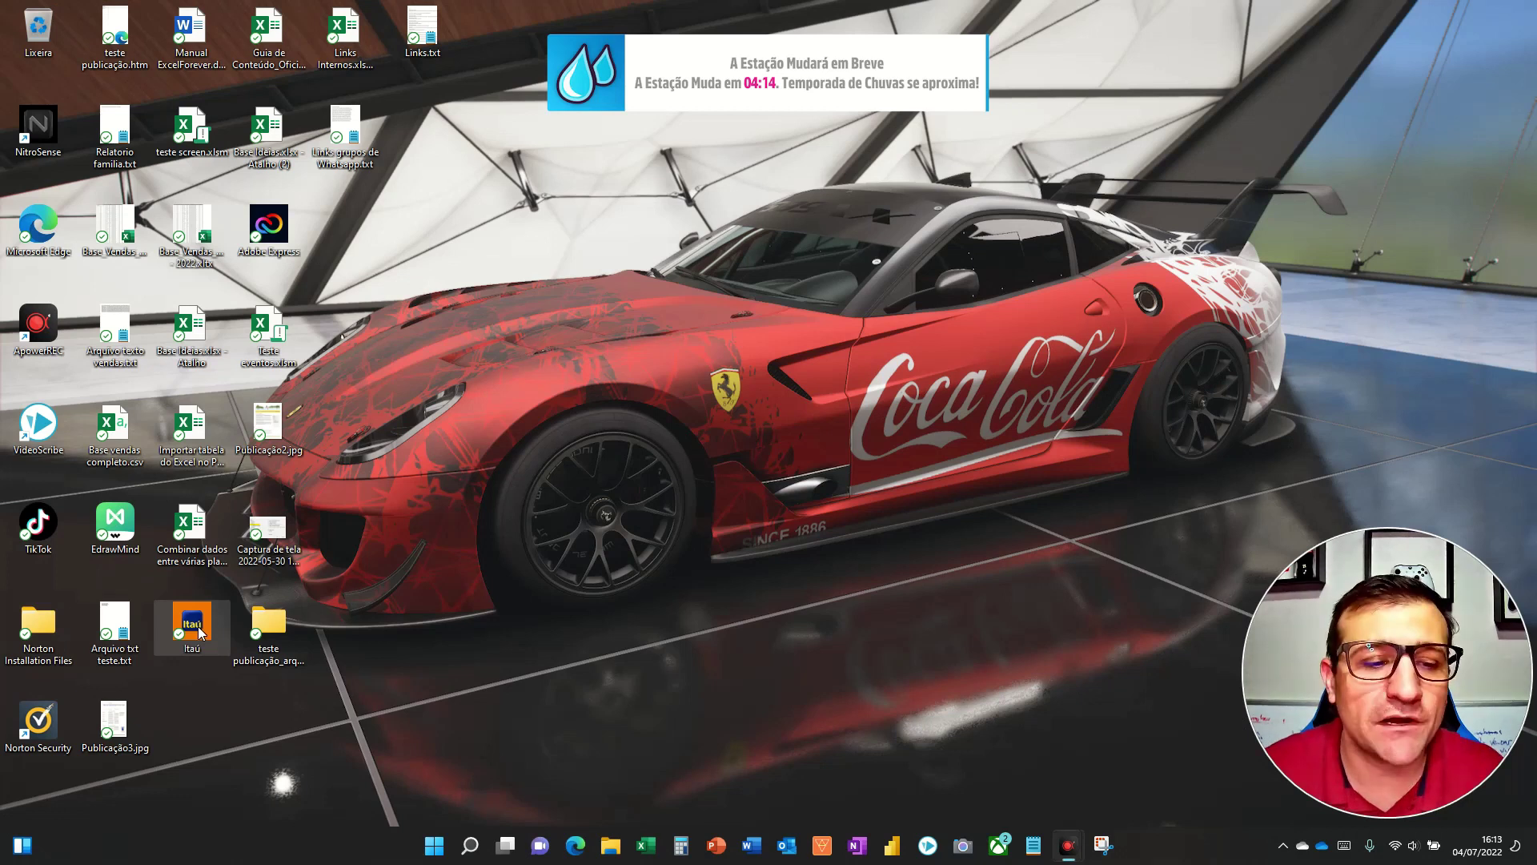
drag(195, 622, 793, 848)
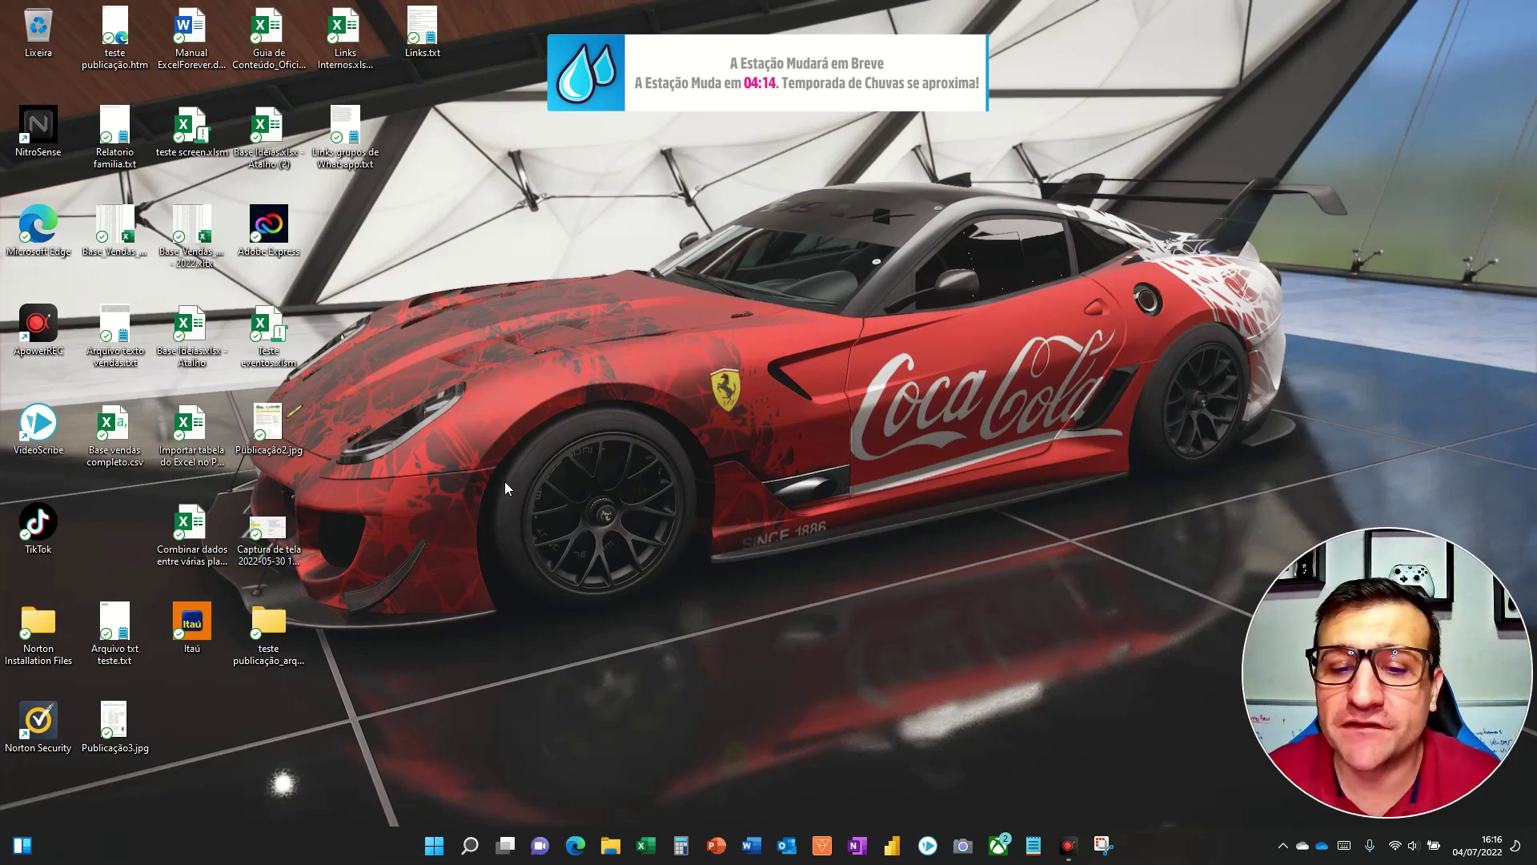
Open the taskbar settings page (Configurações da barra de tarefas).
key(F1)
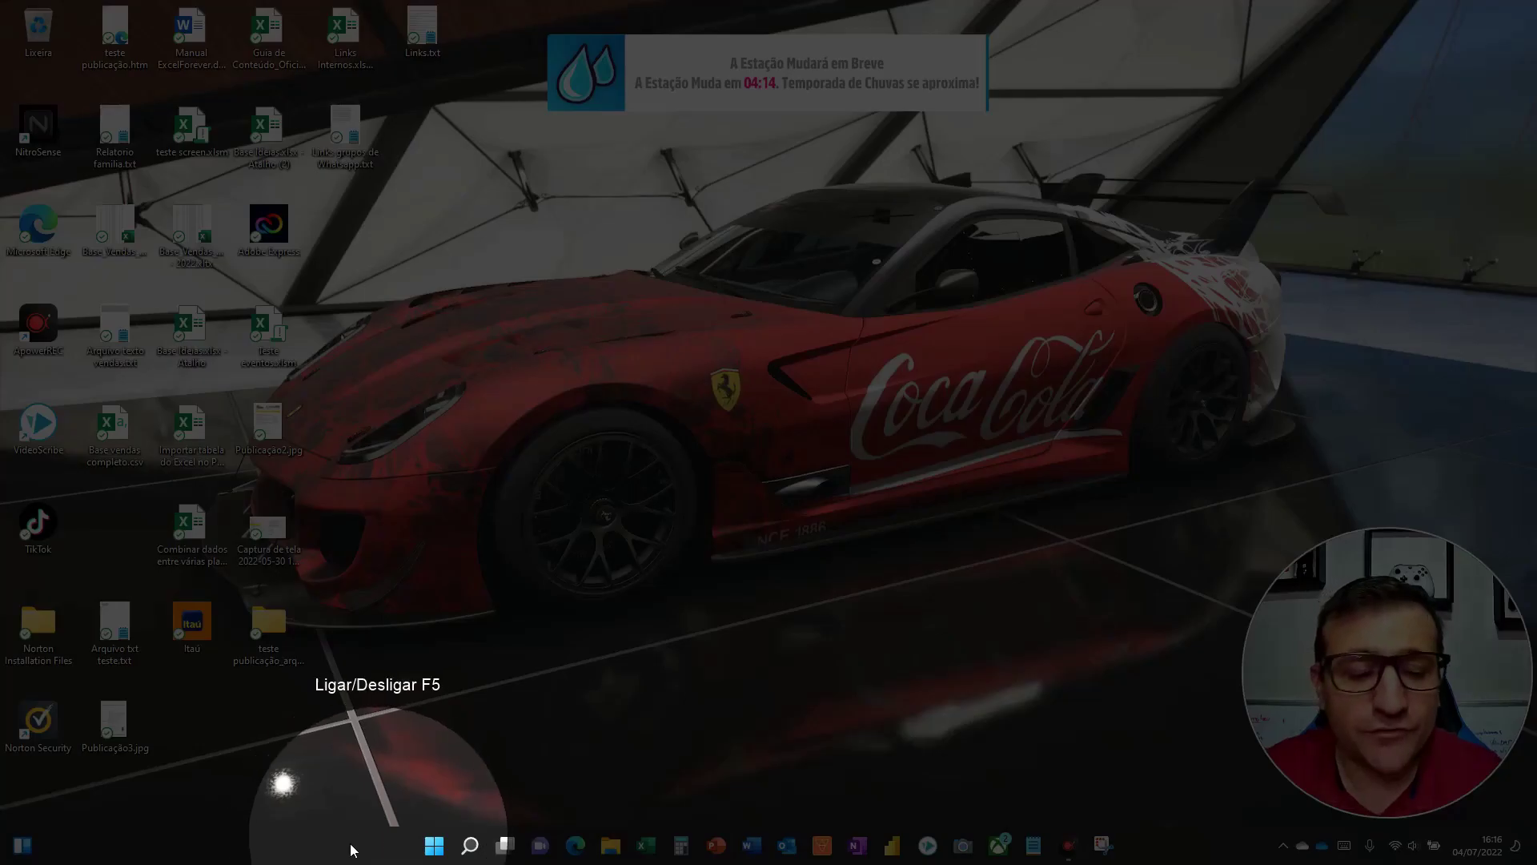
key(F1)
right_click(375, 850)
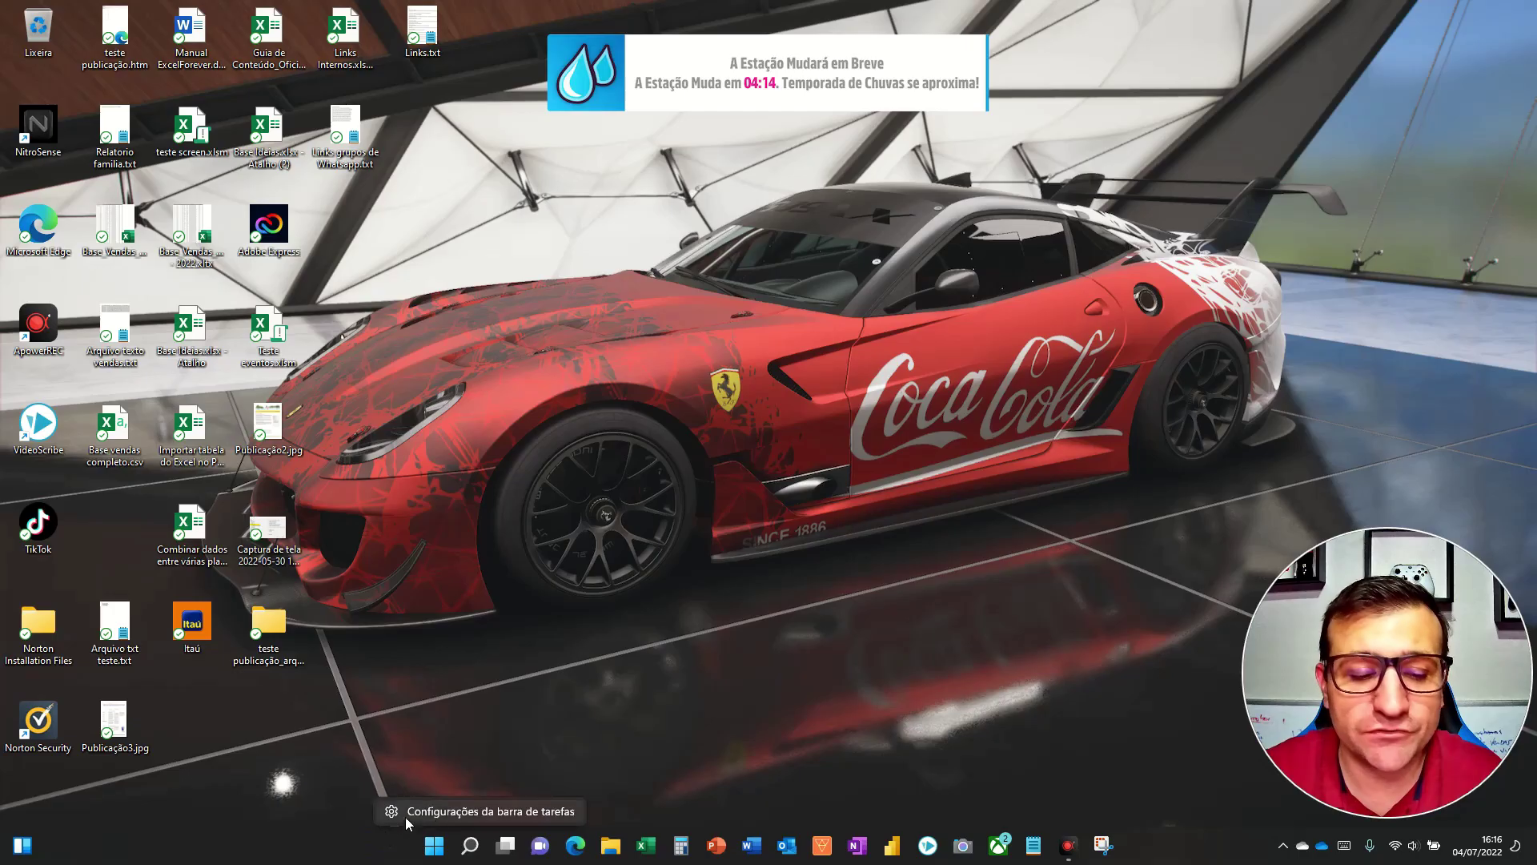
key(F5)
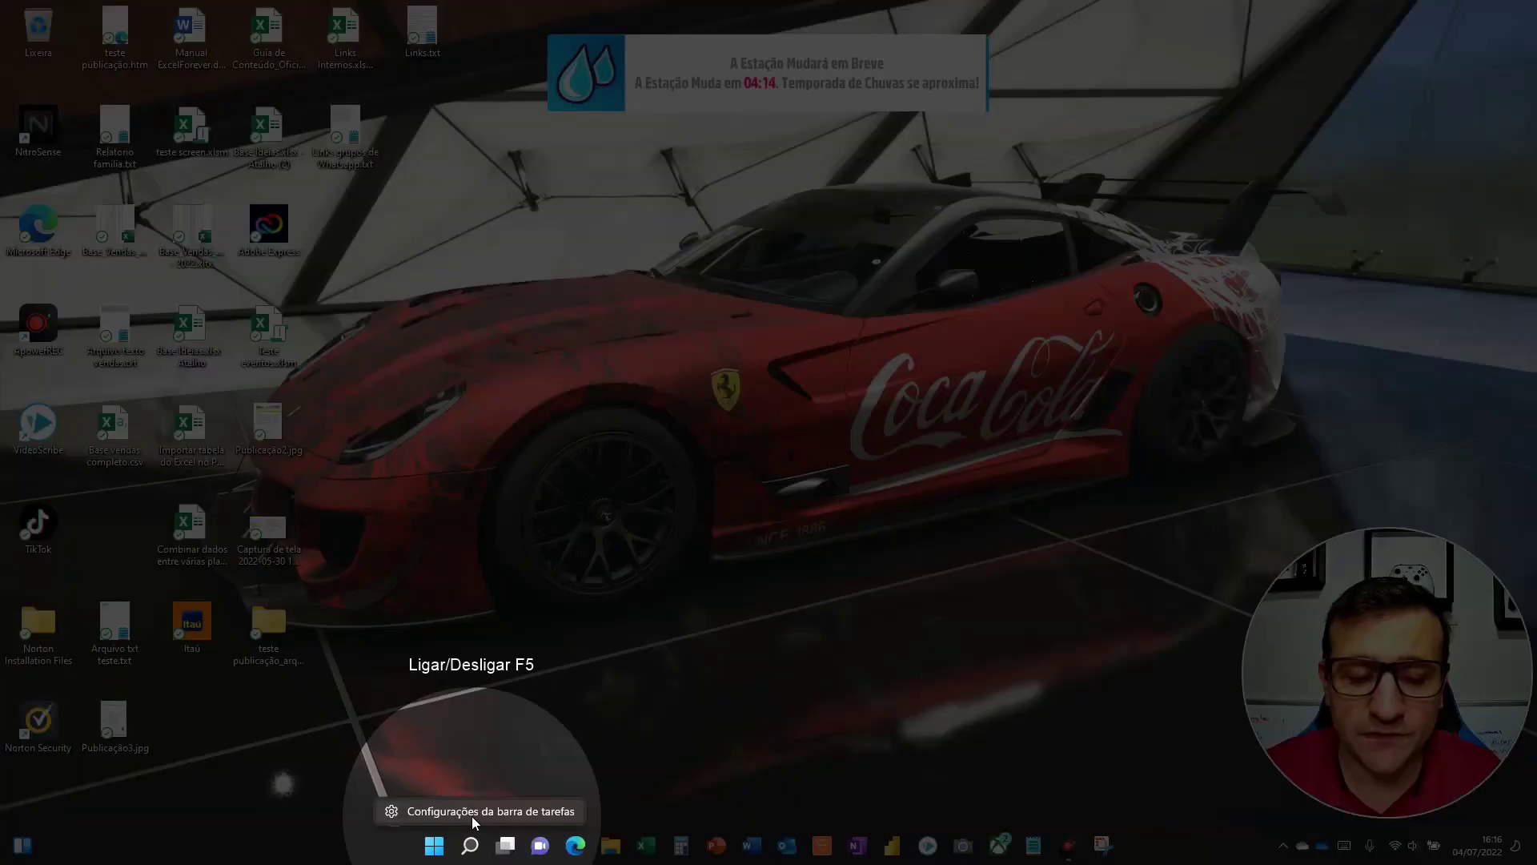
key(F5)
click(832, 759)
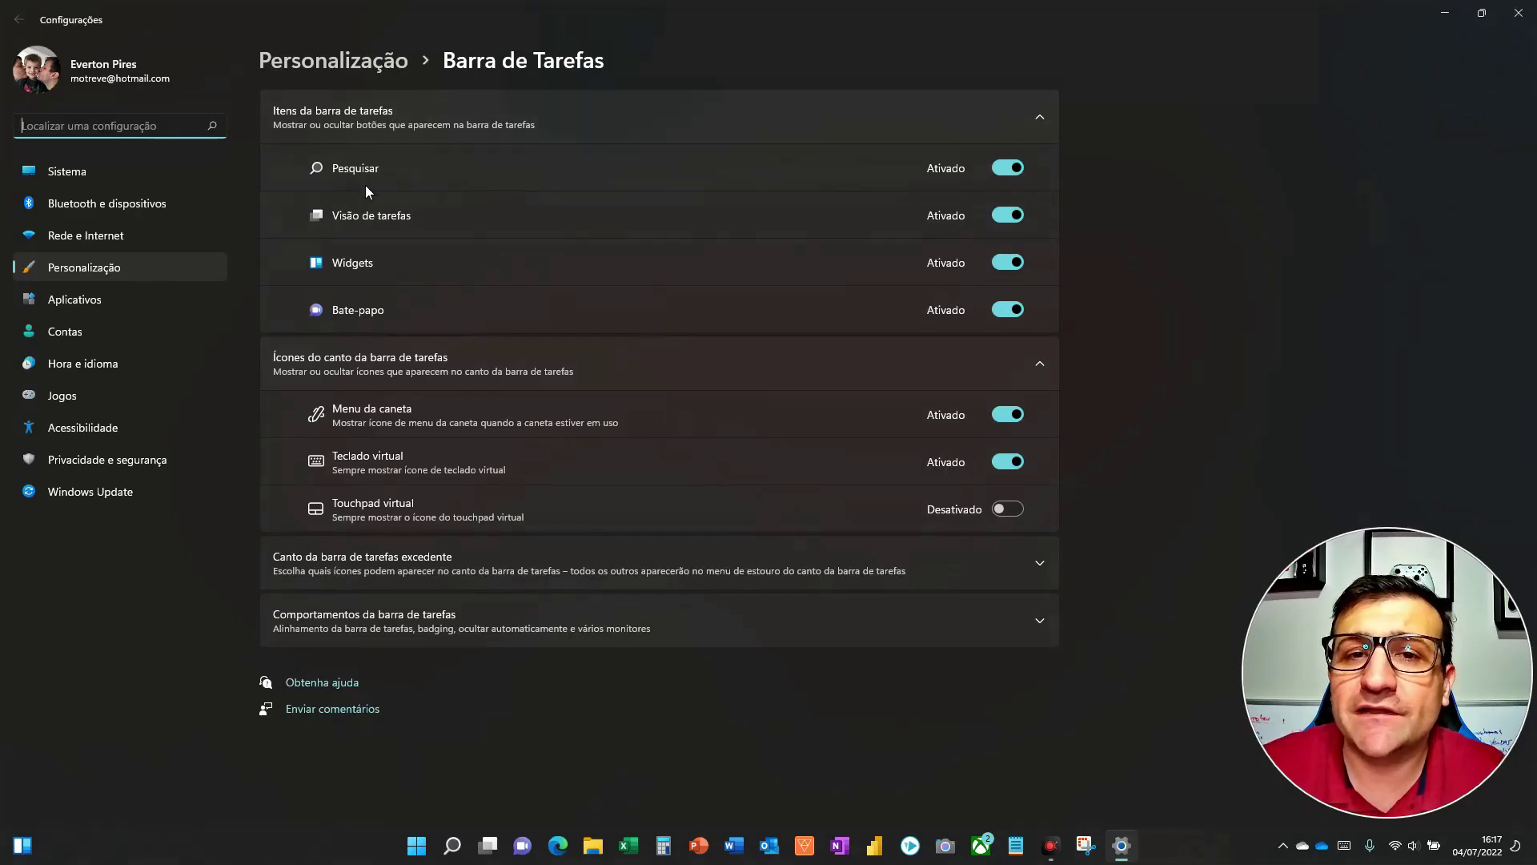
Outline the taskbar item options and the corner icon options with red on-screen rectangles and clear the markings.
key(ctrl+2)
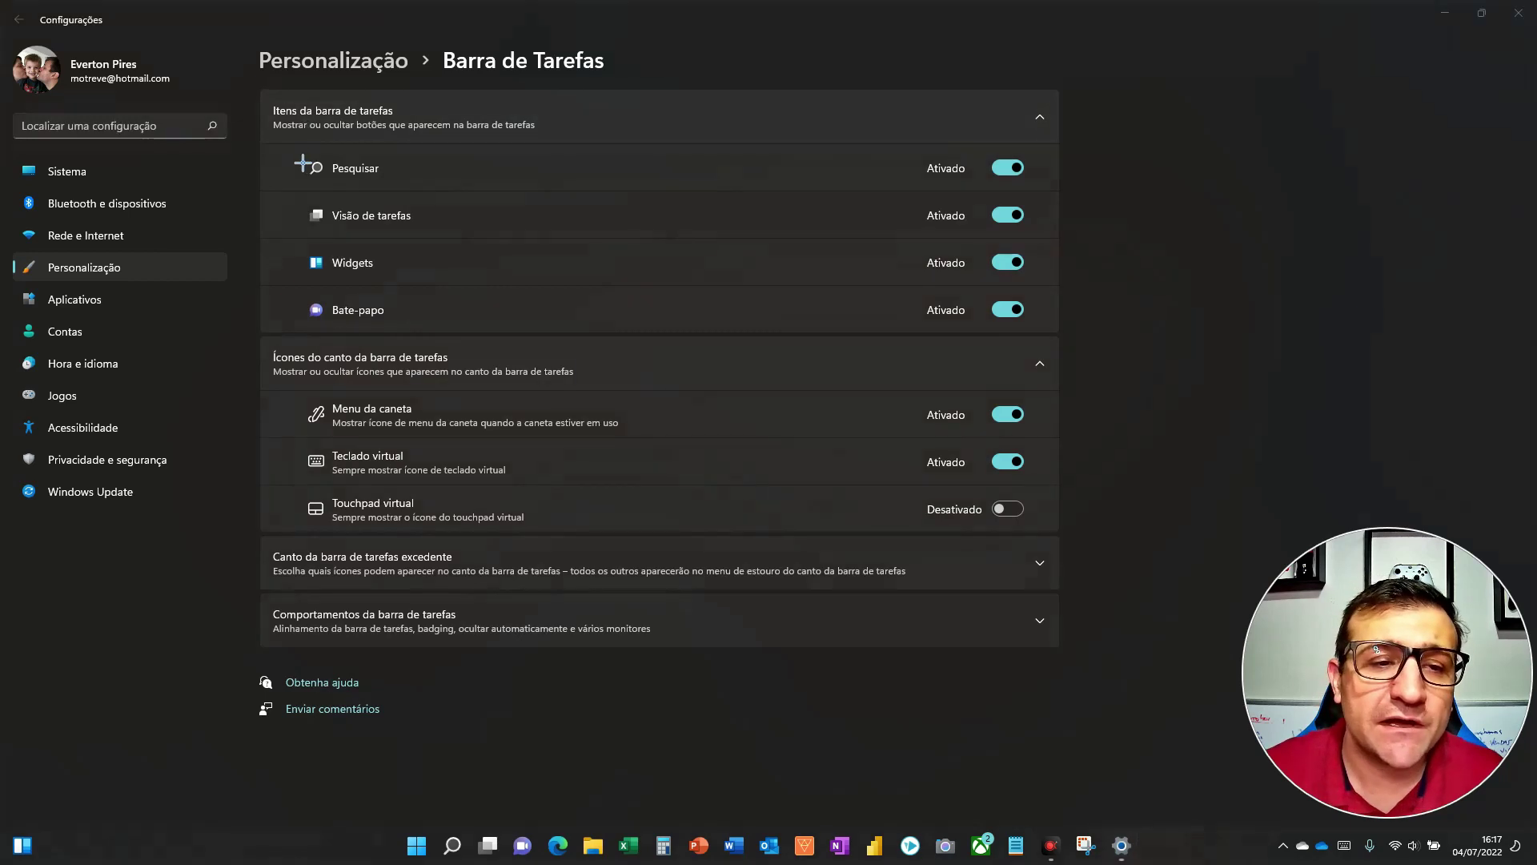
mouse_move(278, 122)
mouse_down()
mouse_move(515, 295)
mouse_move(1073, 357)
mouse_move(1063, 349)
mouse_up()
mouse_move(302, 193)
mouse_down()
mouse_move(336, 227)
mouse_move(477, 244)
mouse_up()
drag(301, 255, 437, 289)
mouse_move(285, 289)
mouse_down()
mouse_move(463, 347)
mouse_move(456, 336)
mouse_up()
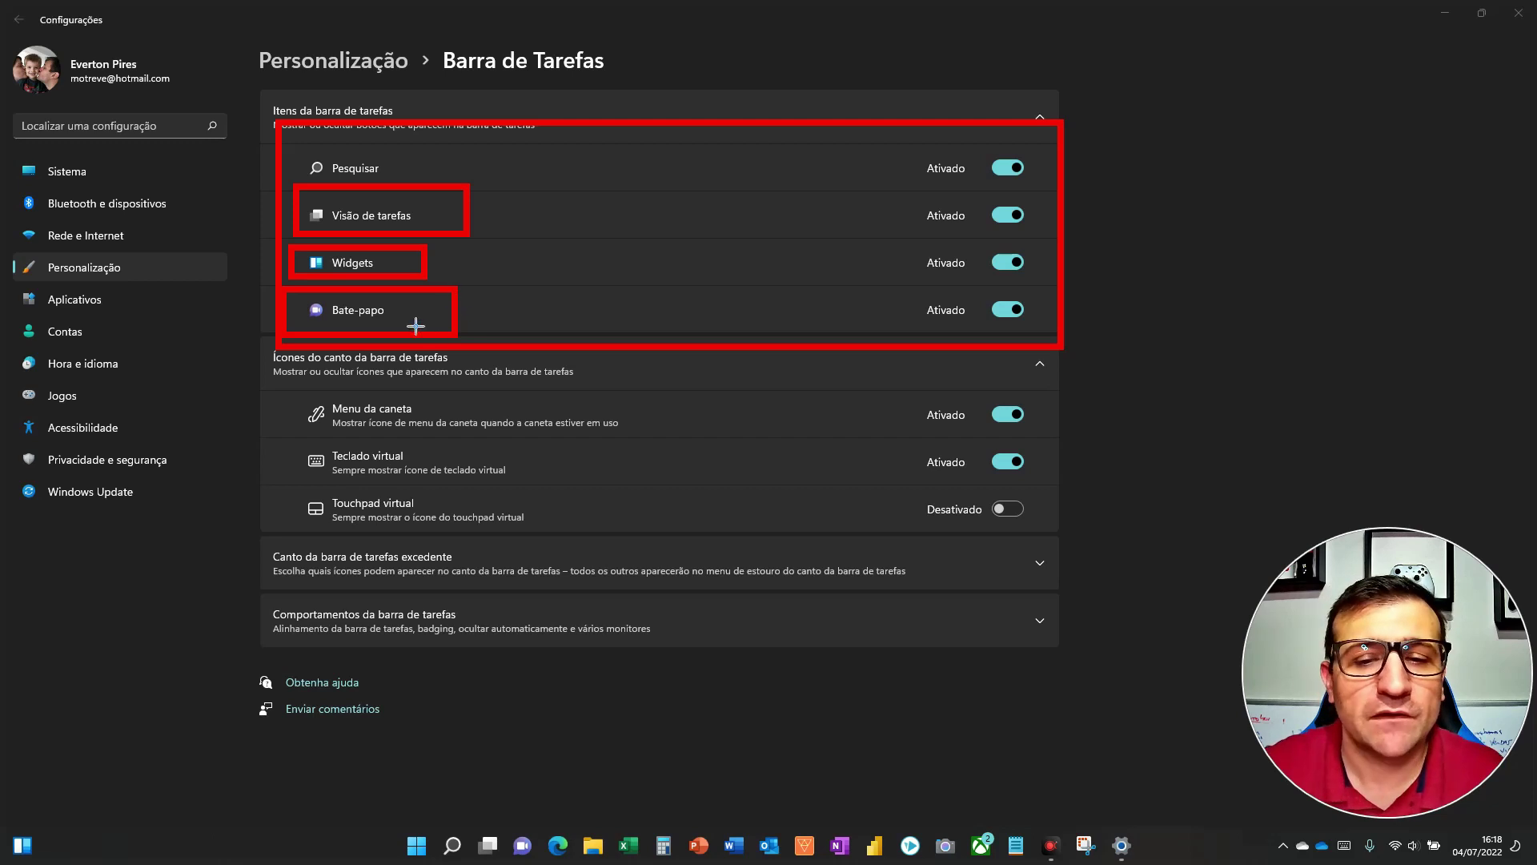
mouse_move(282, 386)
mouse_down()
mouse_move(514, 447)
mouse_move(521, 427)
mouse_up()
drag(284, 430, 468, 485)
mouse_move(298, 480)
mouse_down()
mouse_move(508, 556)
mouse_move(584, 560)
mouse_up()
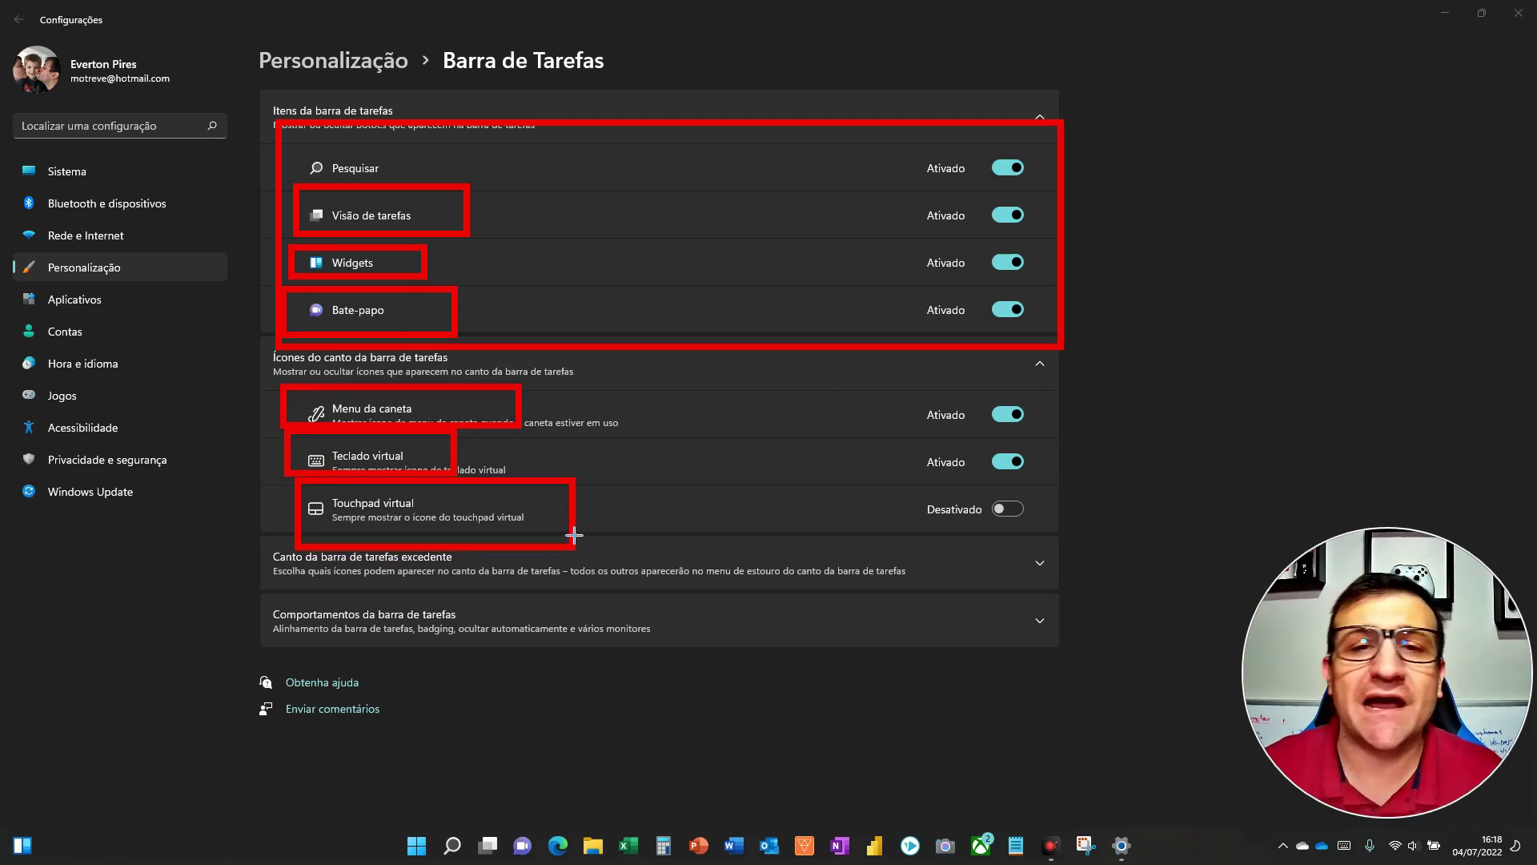
key(Escape)
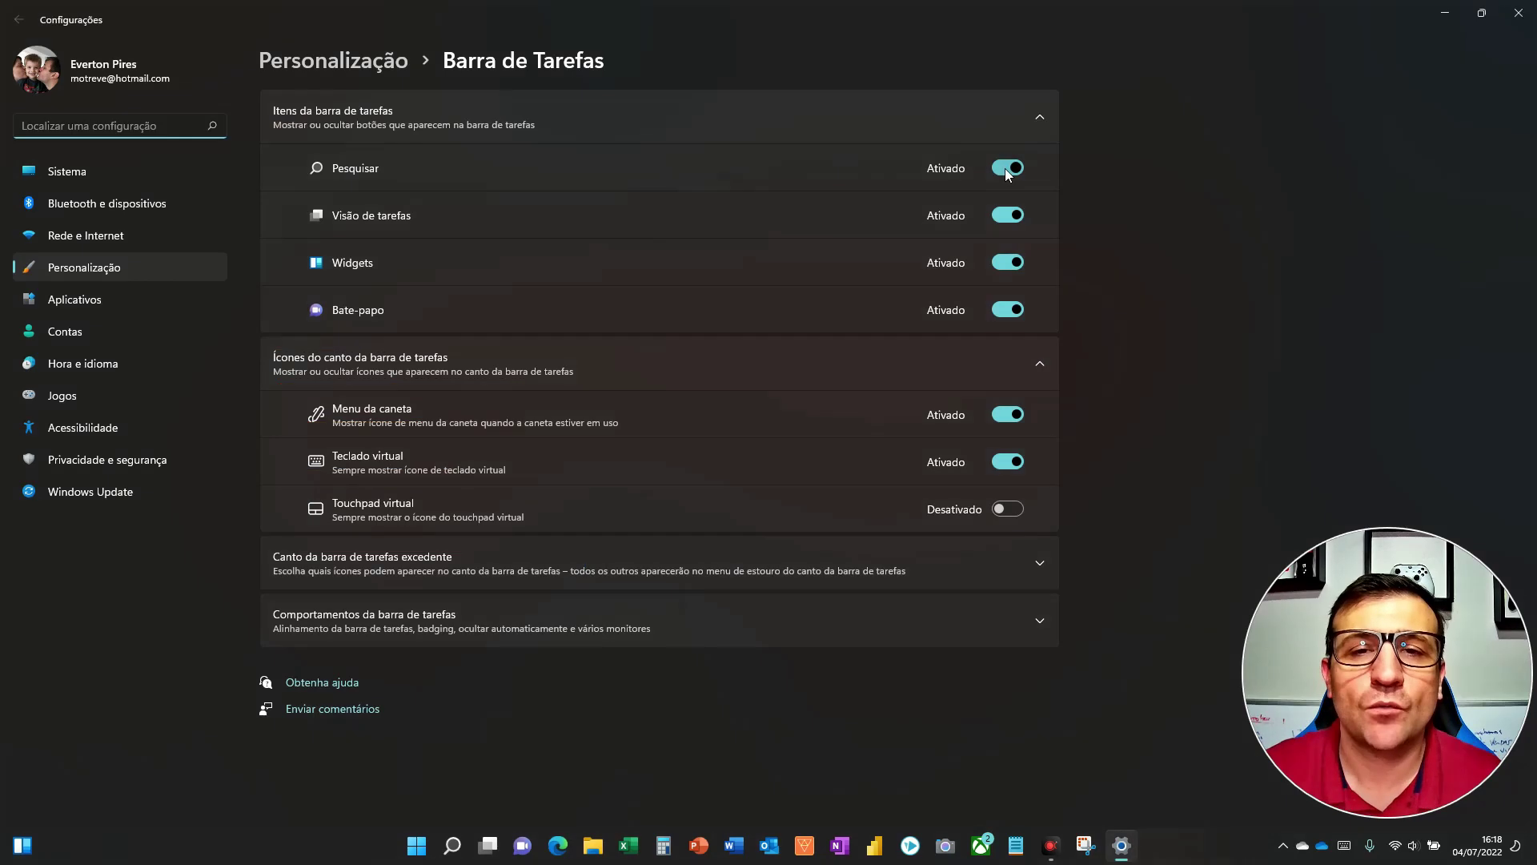
Turn the Pesquisar, Visão de tarefas and Widgets taskbar items off and back on.
click(1006, 169)
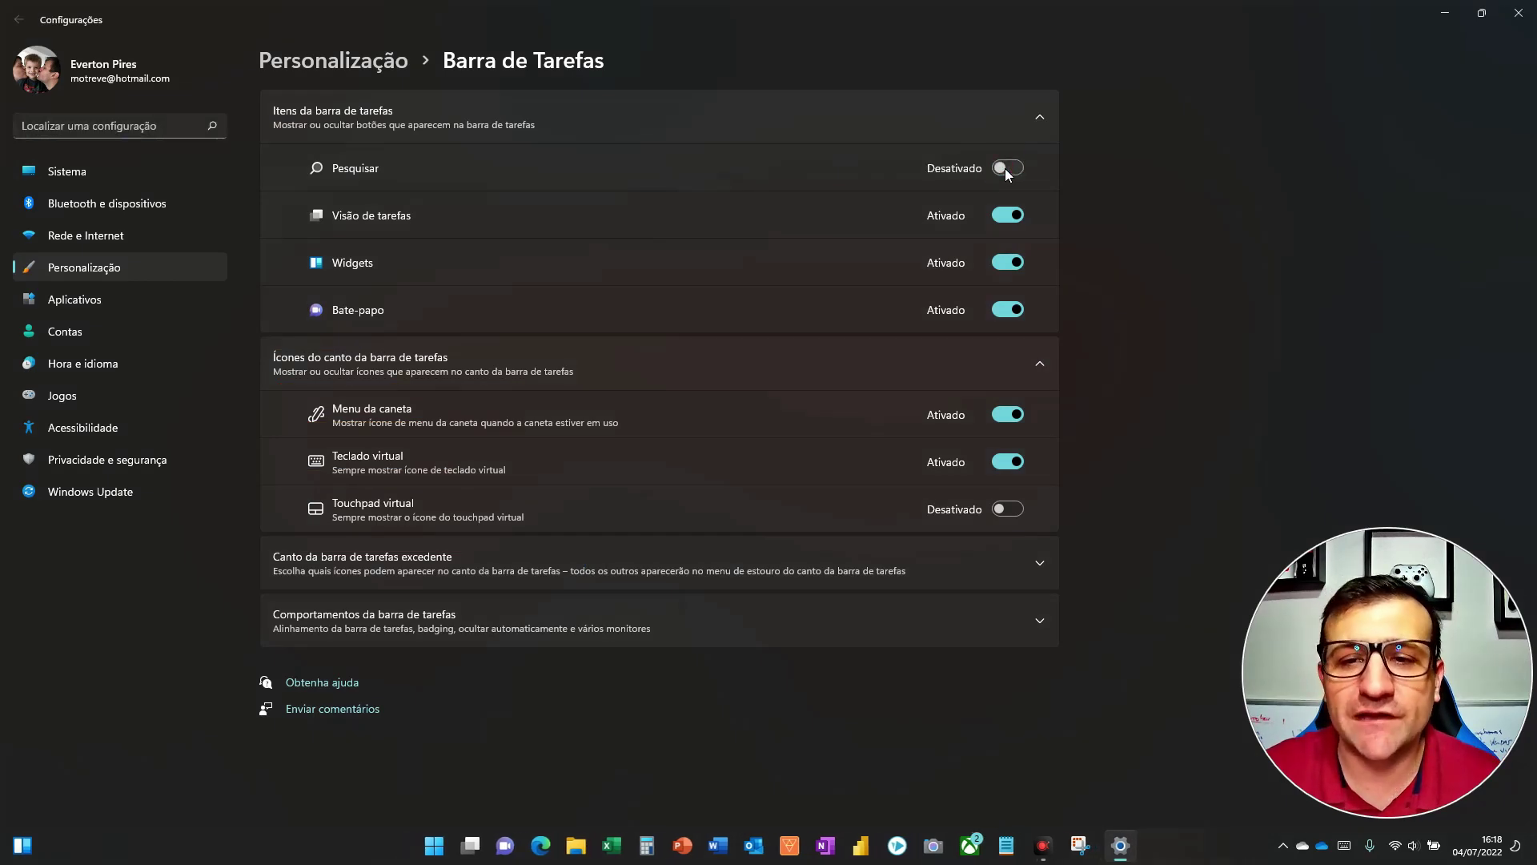
click(1011, 216)
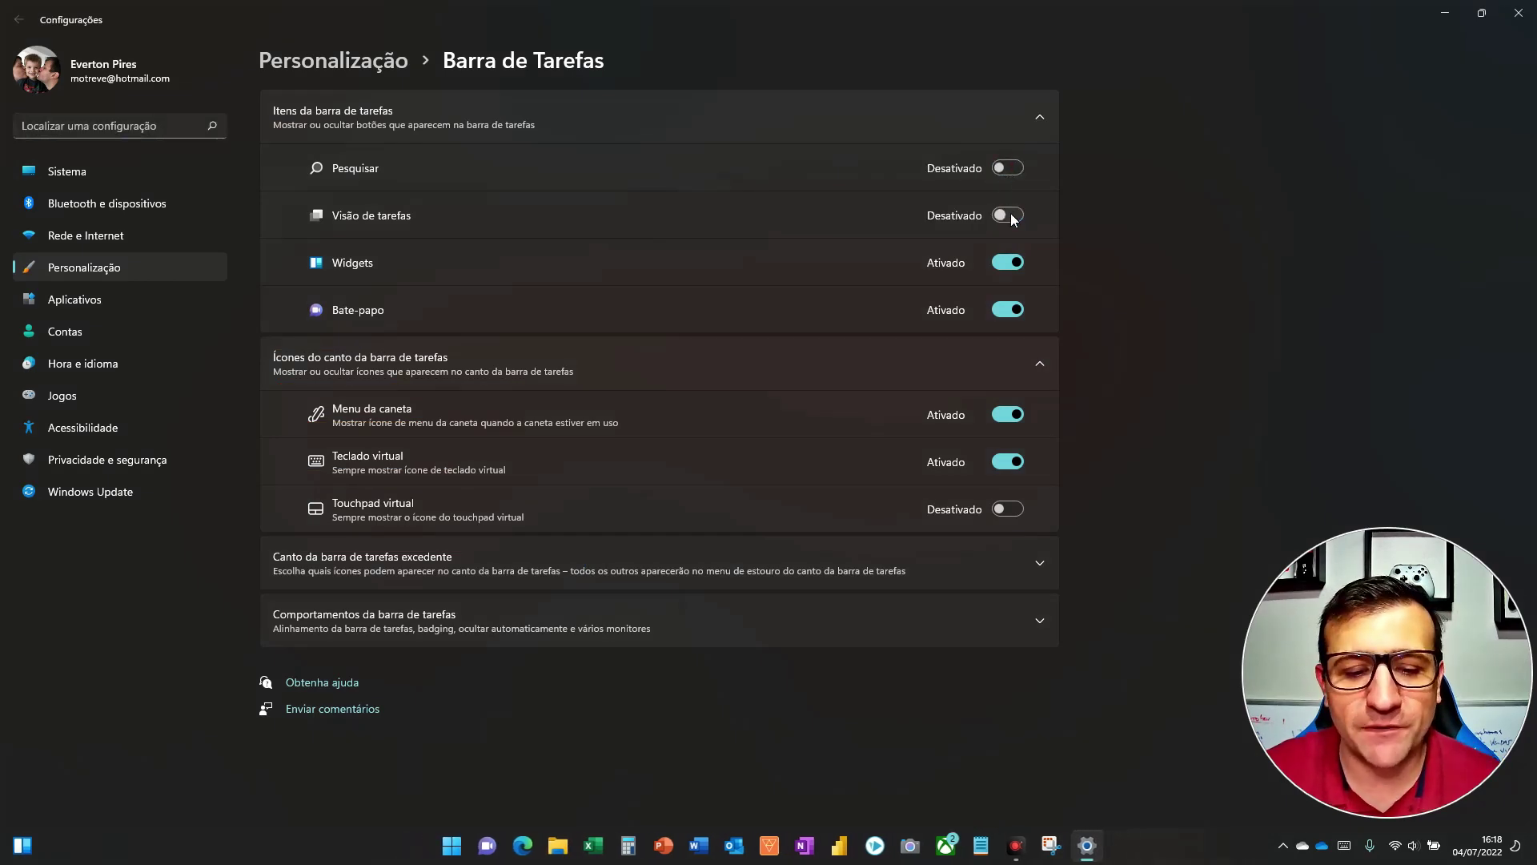
click(1011, 262)
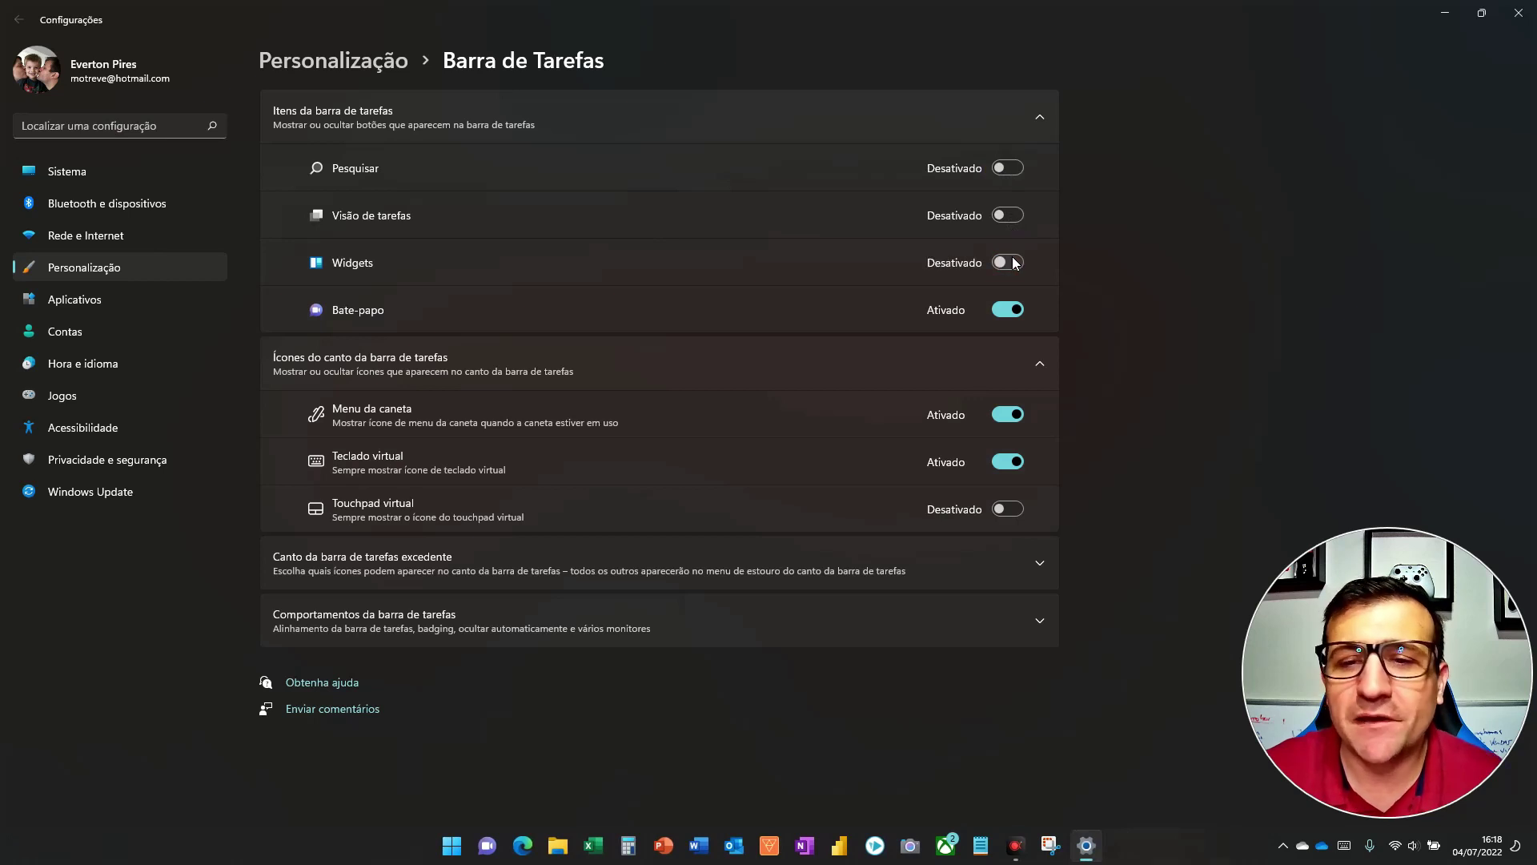
click(1010, 263)
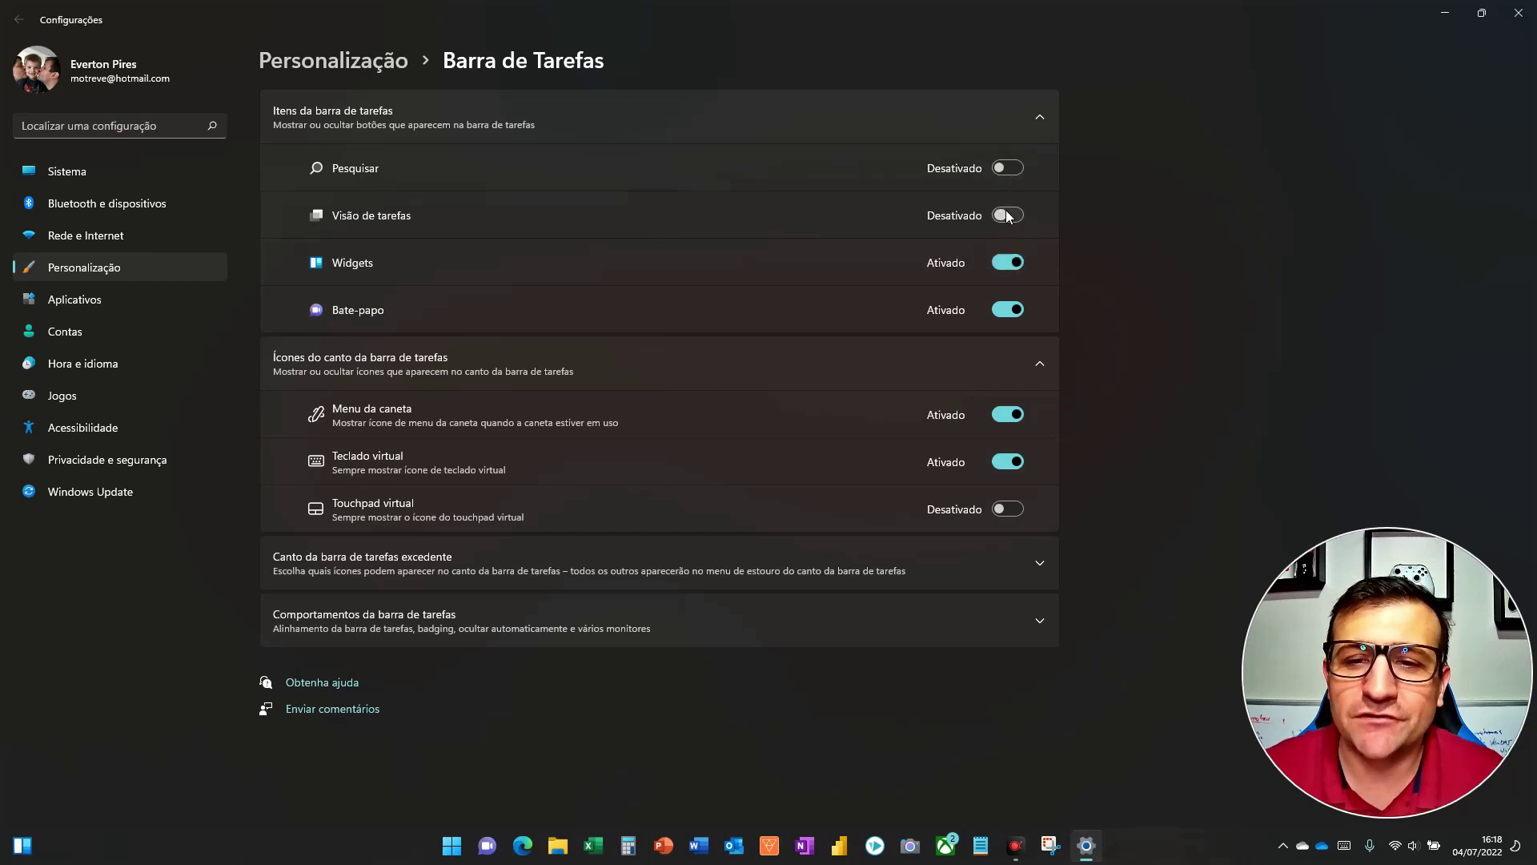
click(1007, 214)
click(1007, 168)
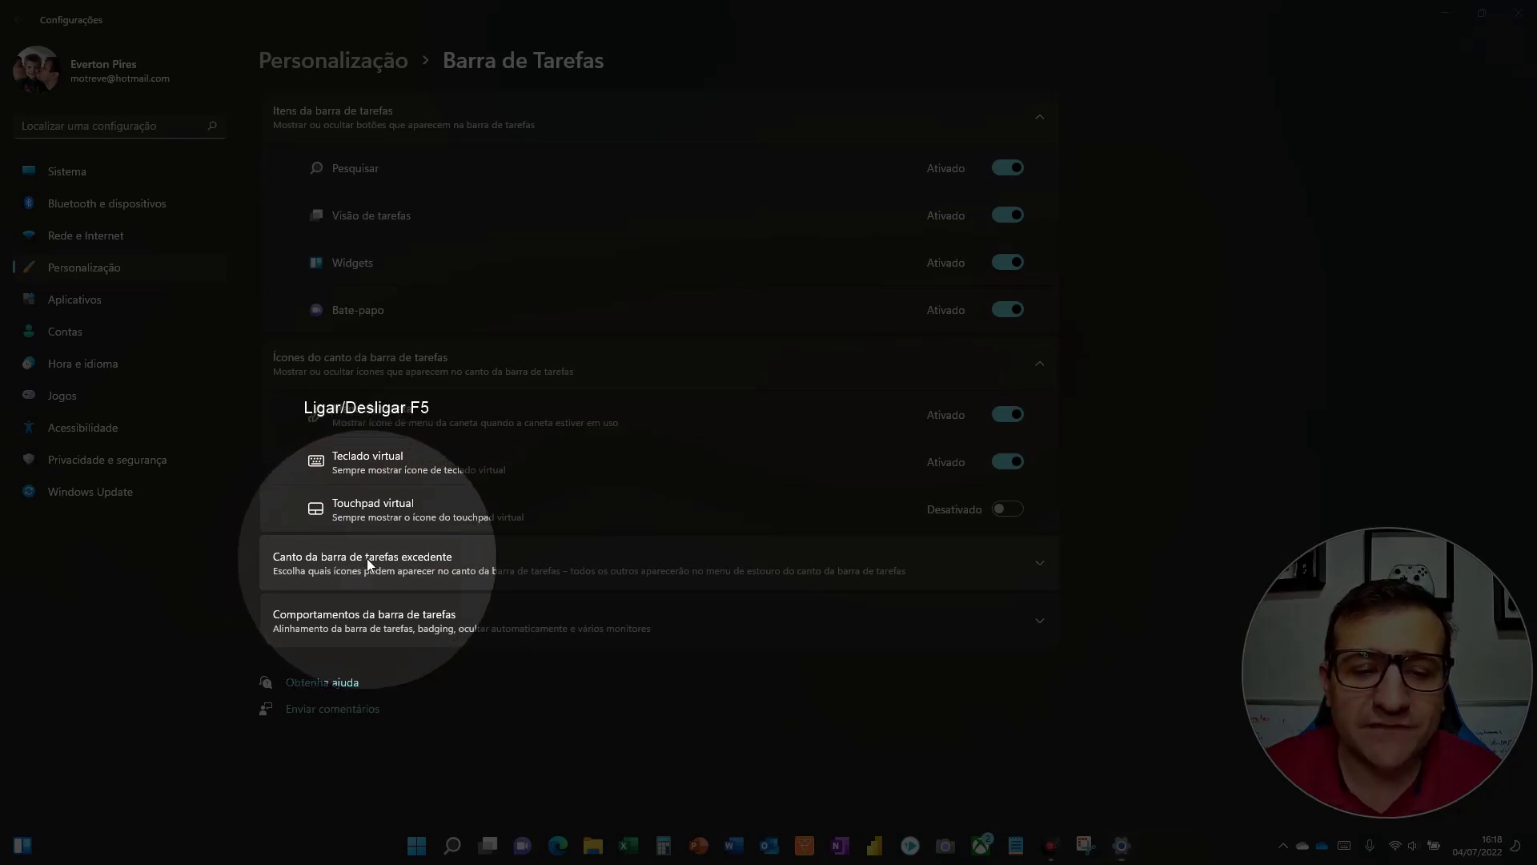
Show the hidden icons in the taskbar corner's overflow.
key(F5)
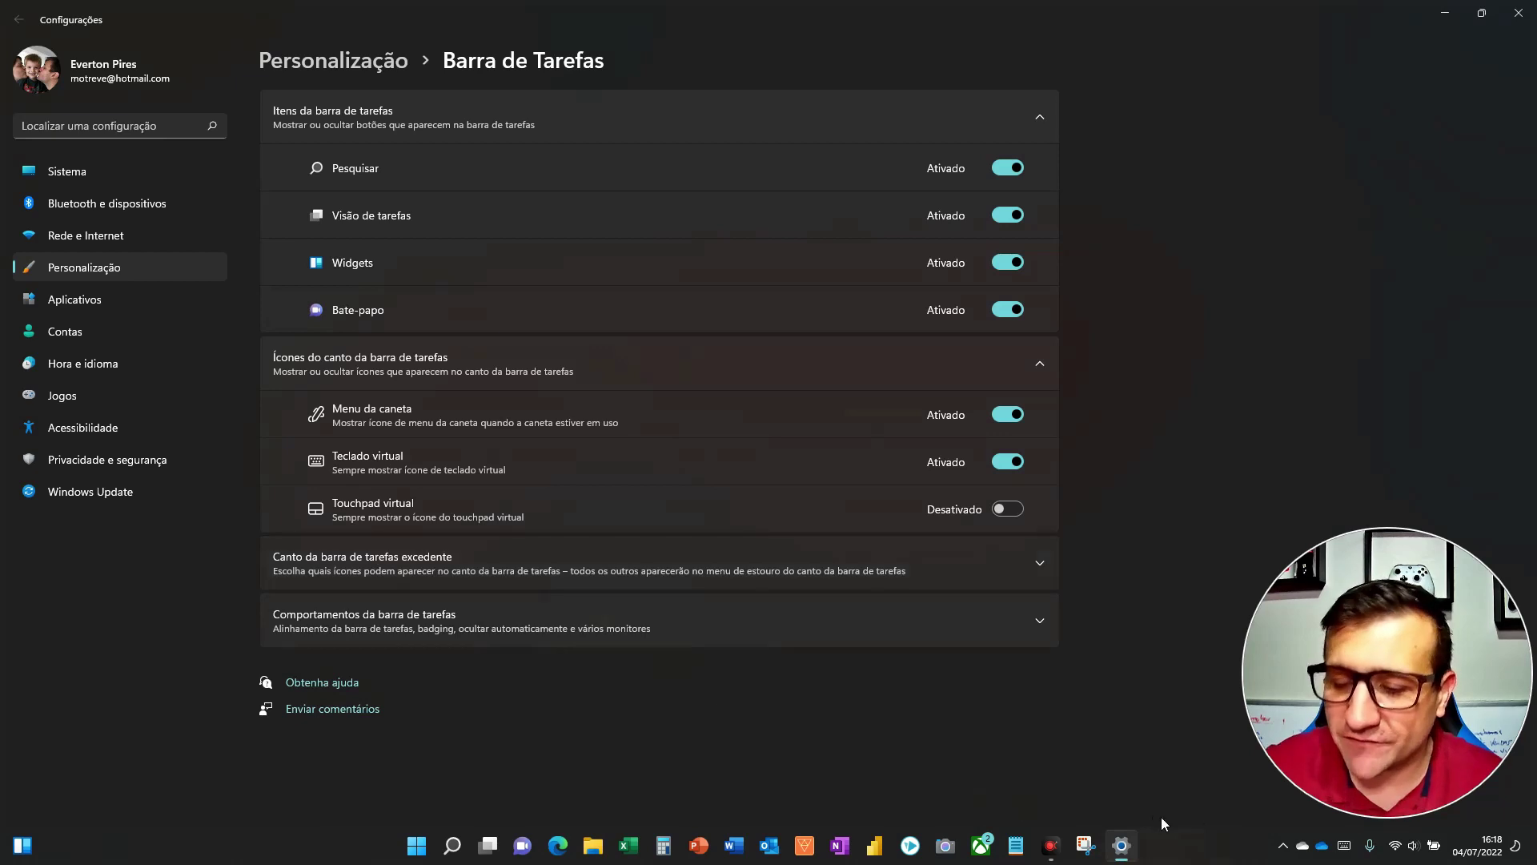
key(F5)
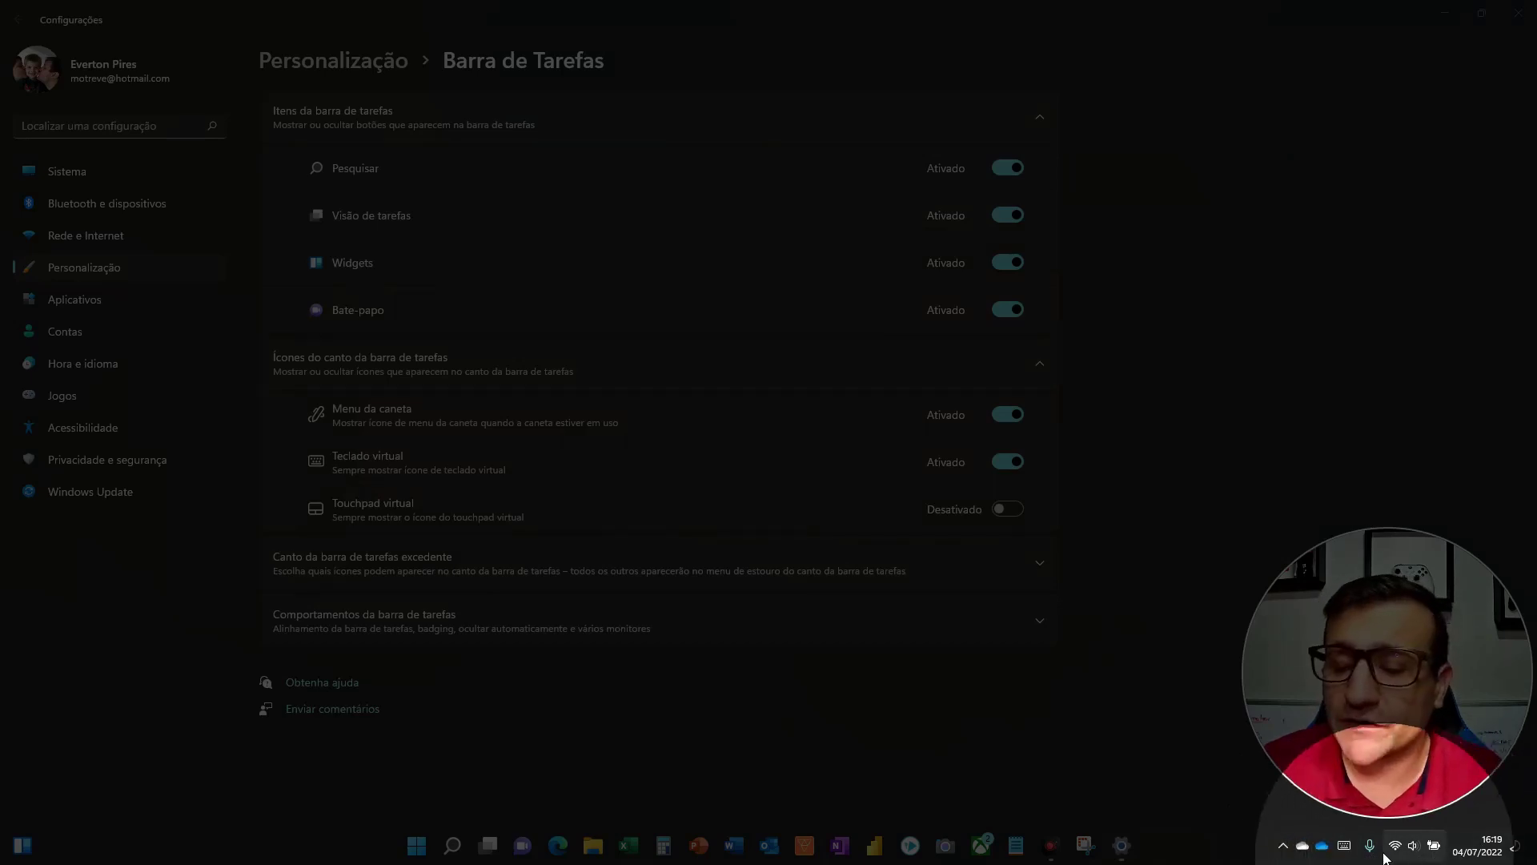
click(1283, 845)
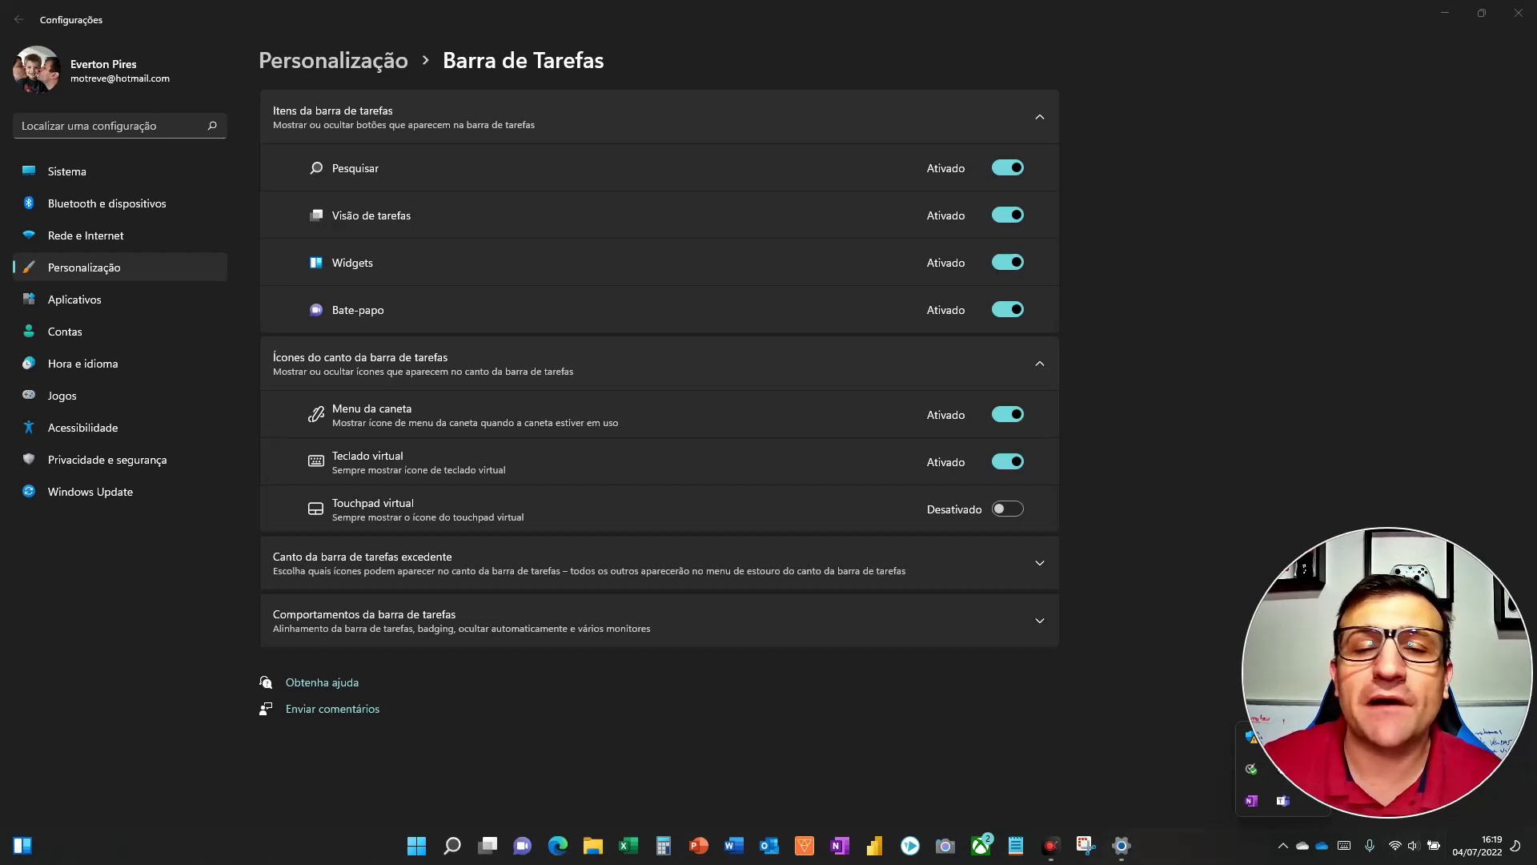
Expand the Canto da barra de tarefas excedente section to list the apps whose icons can appear in the taskbar corner.
click(794, 552)
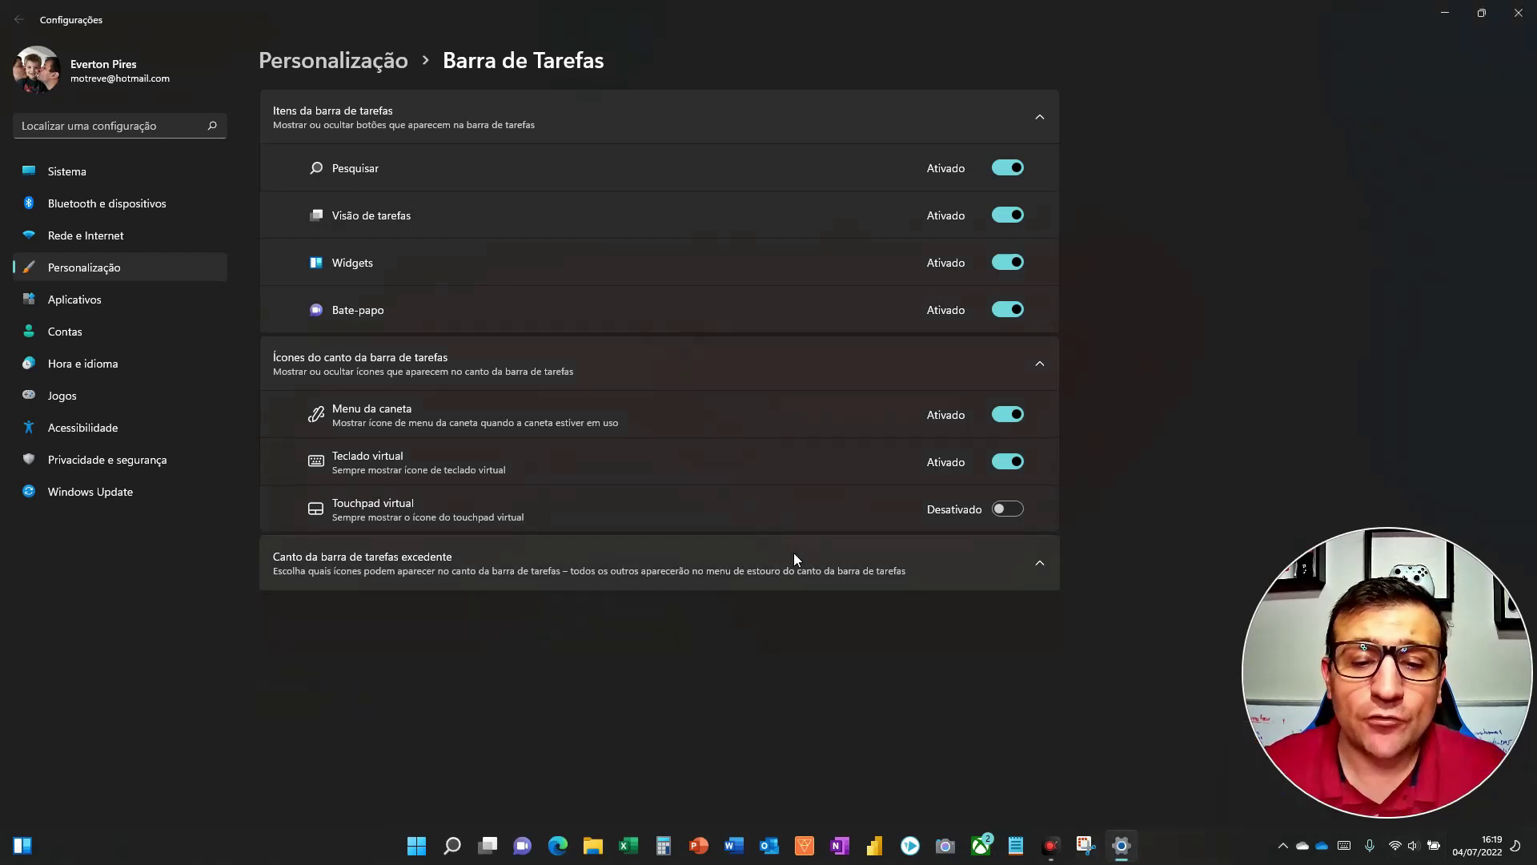
scroll(800, 496, down, 4)
scroll(801, 432, down, 2)
scroll(760, 392, up, 1)
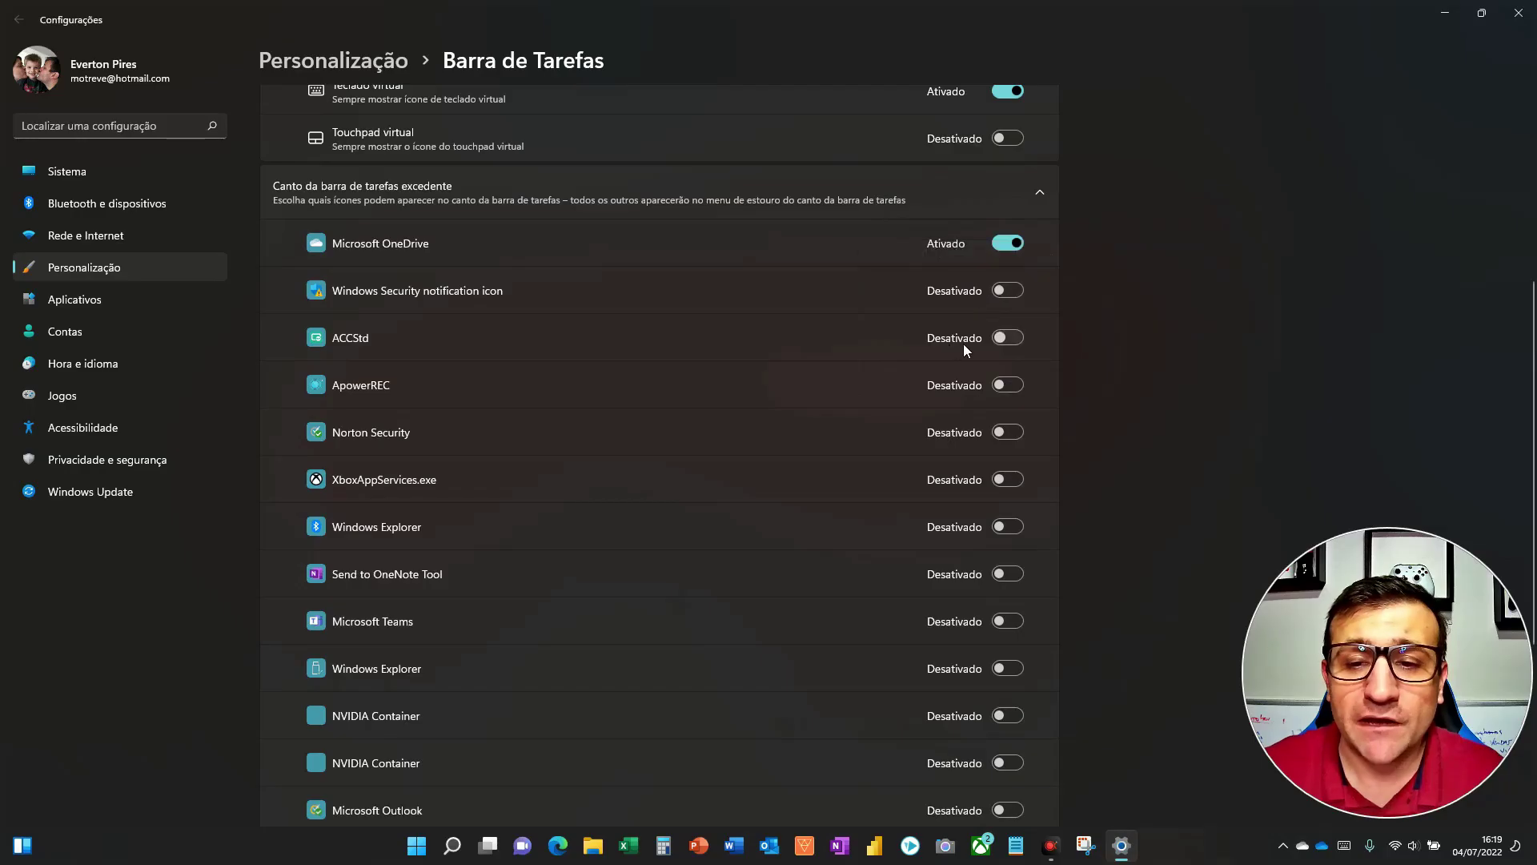
scroll(961, 345, down, 5)
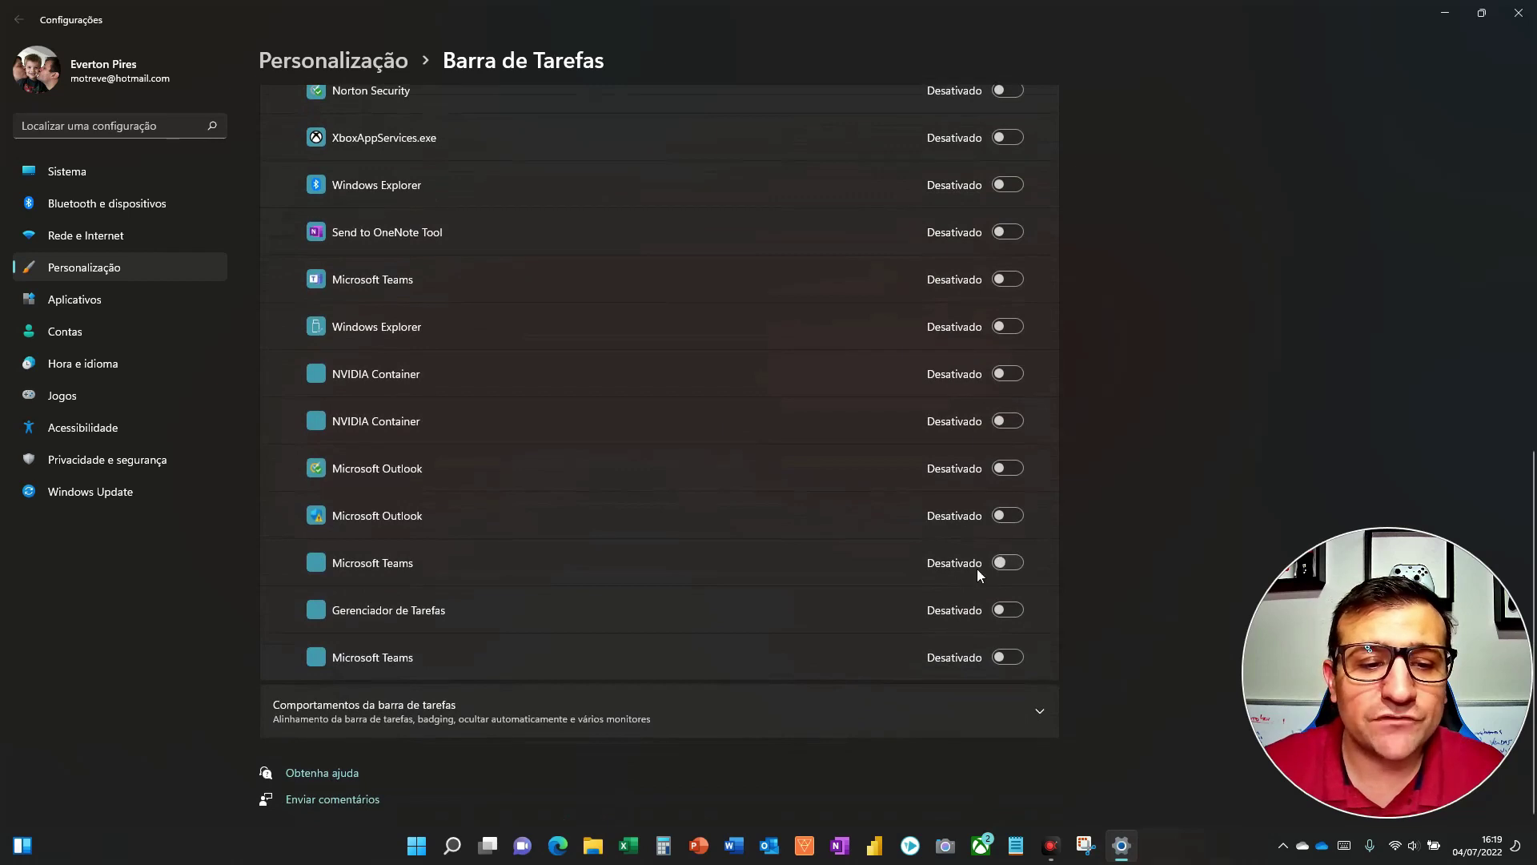
Turn the Microsoft Teams icon above Gerenciador de Tarefas on and off, and do the same for the second Microsoft Outlook icon.
click(1008, 565)
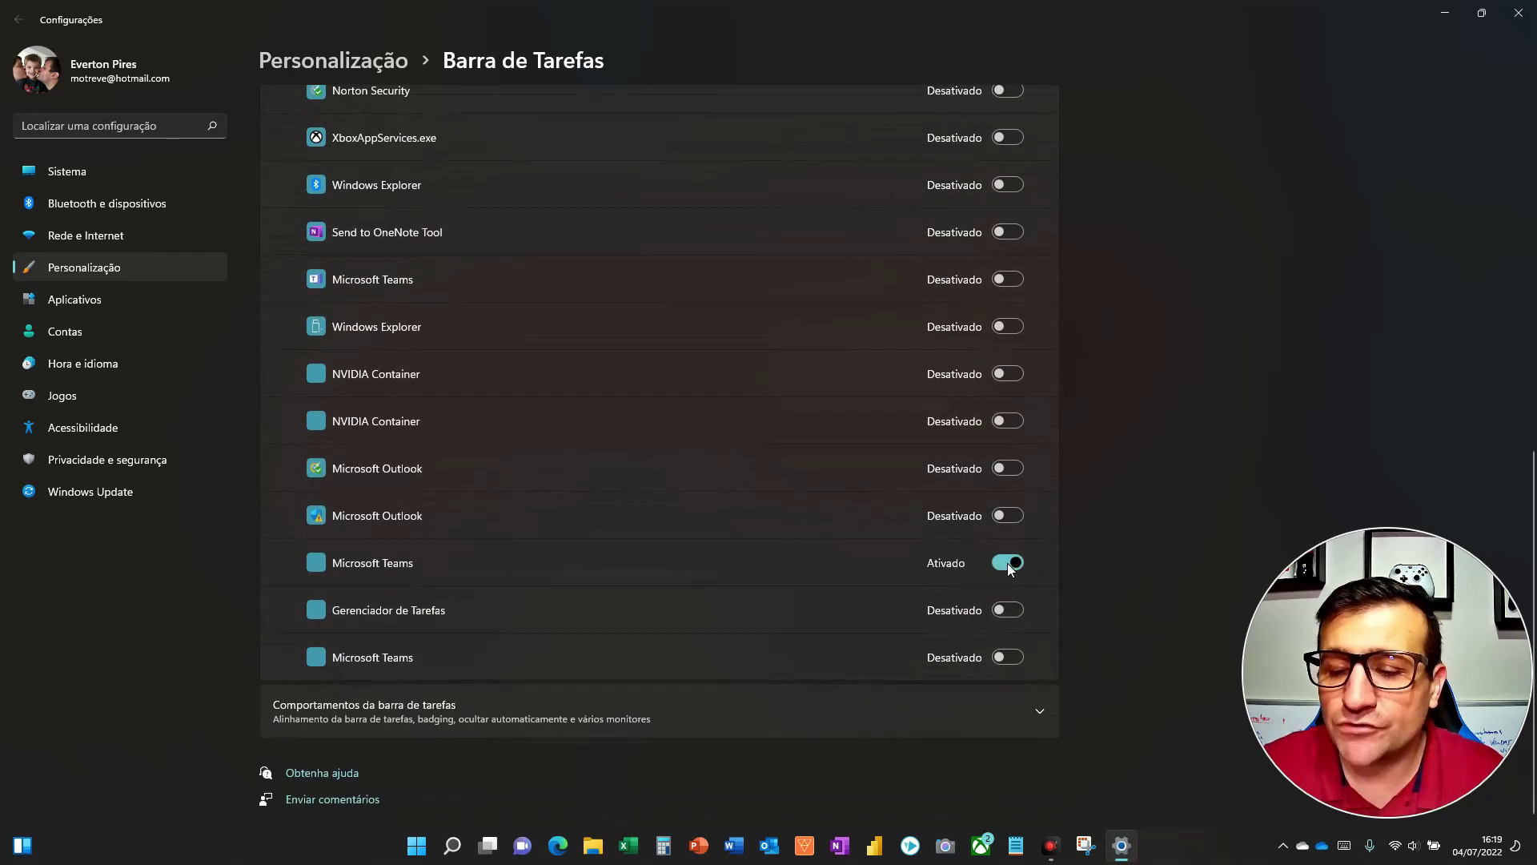
click(1008, 563)
click(1006, 517)
click(1006, 517)
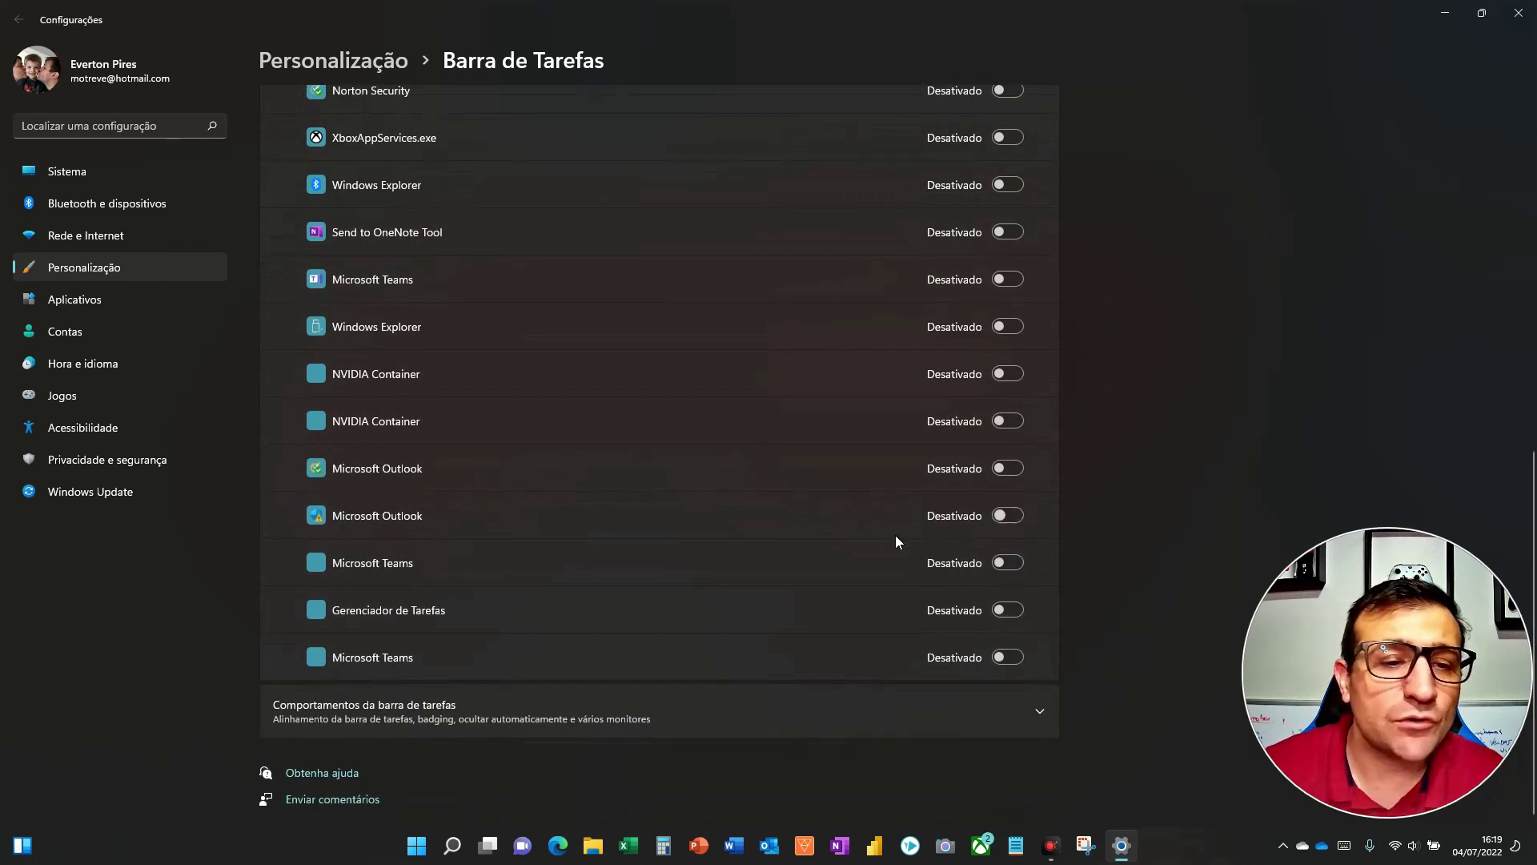
Examine the app switches under Canto da barra de tarefas excedente and compare them with the icons in the taskbar corner.
key(F5)
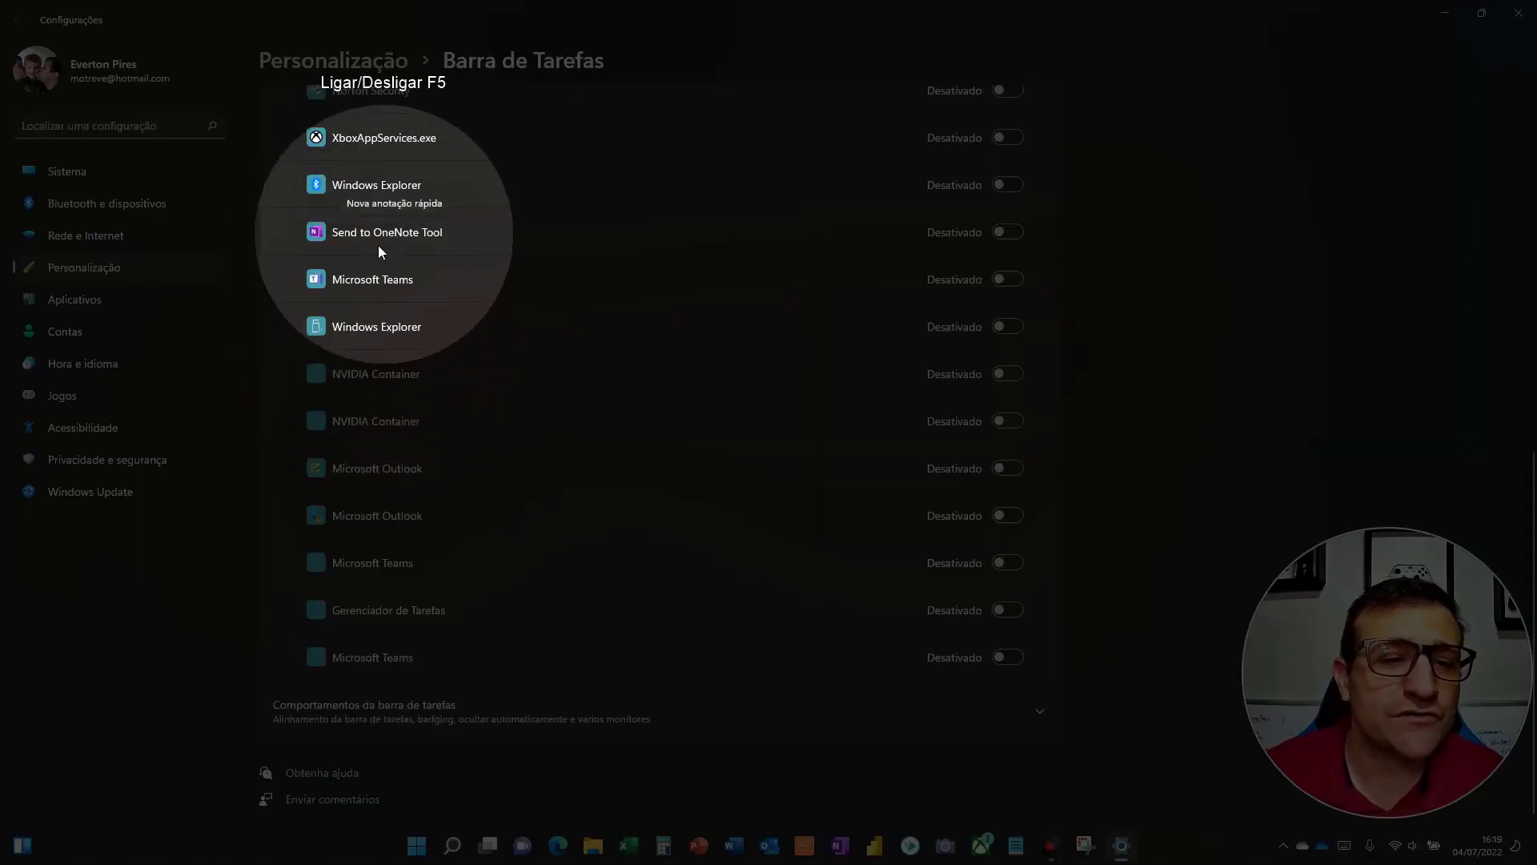
key(F5)
scroll(624, 349, up, 5)
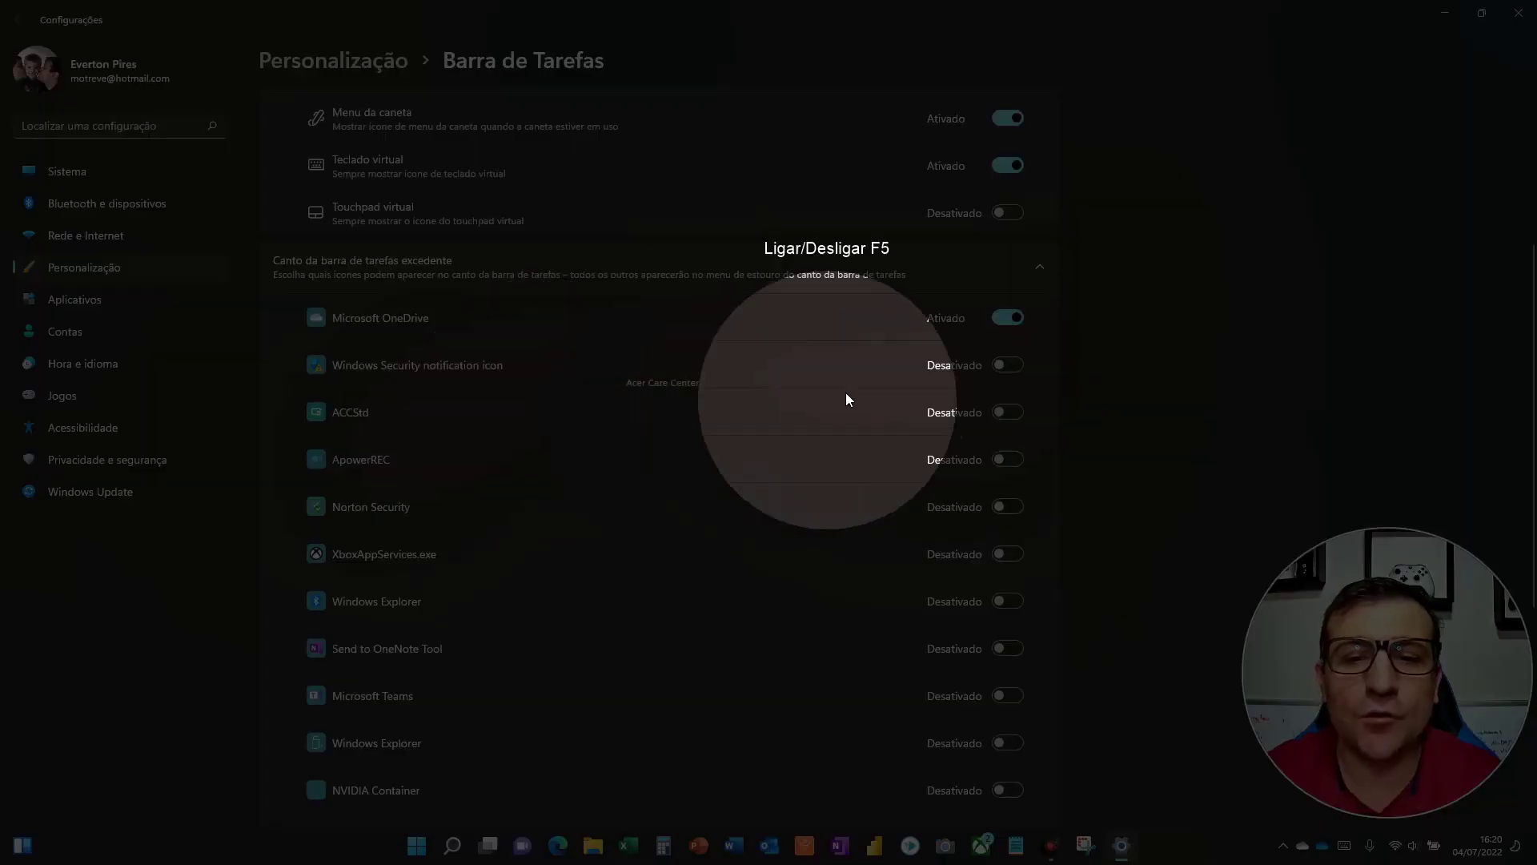
scroll(964, 380, down, 3)
scroll(953, 433, down, 3)
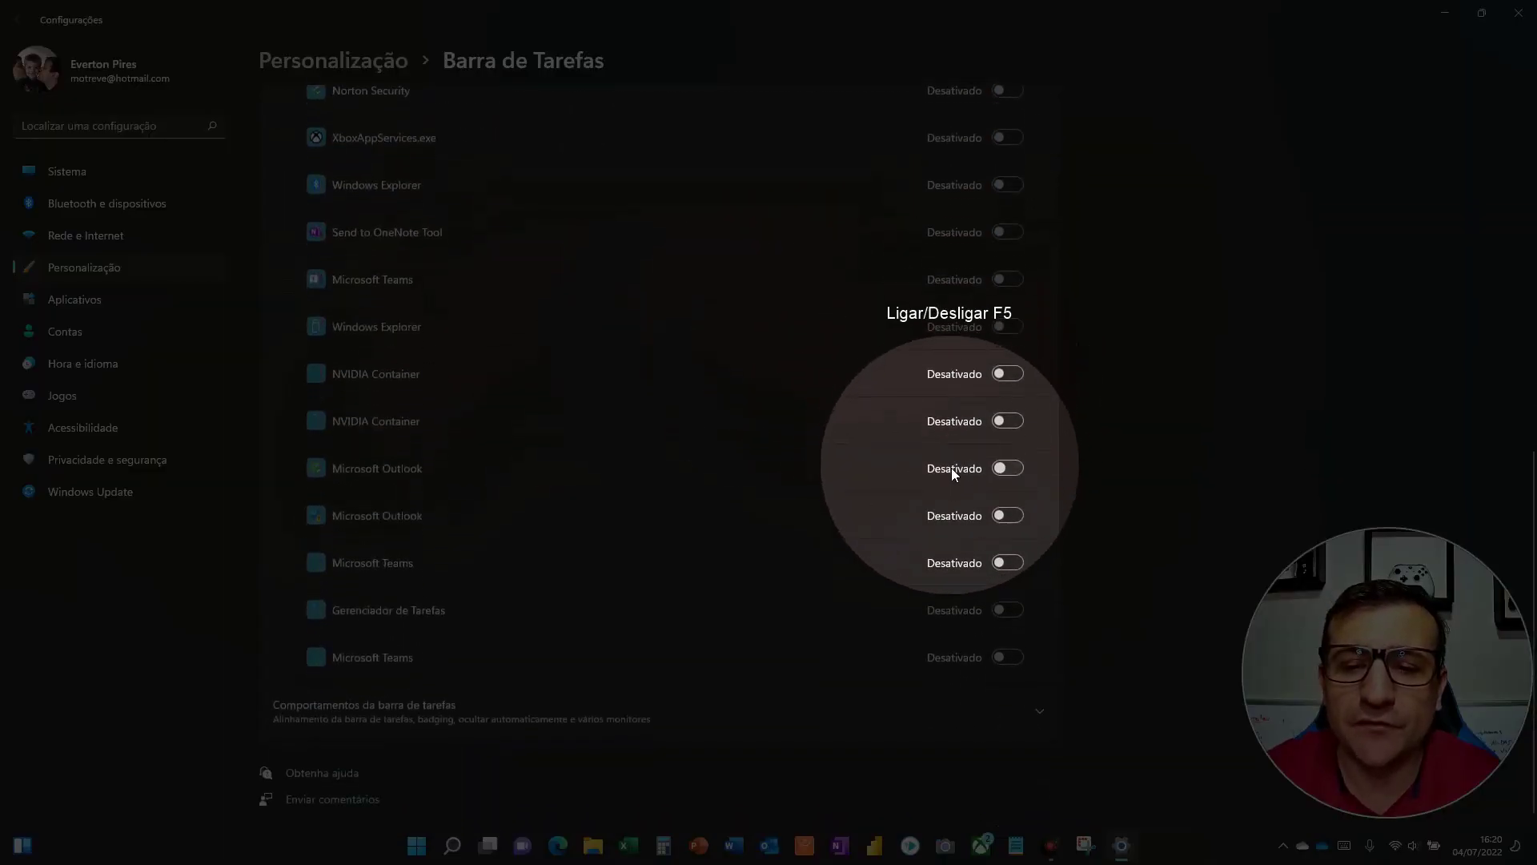
key(F5)
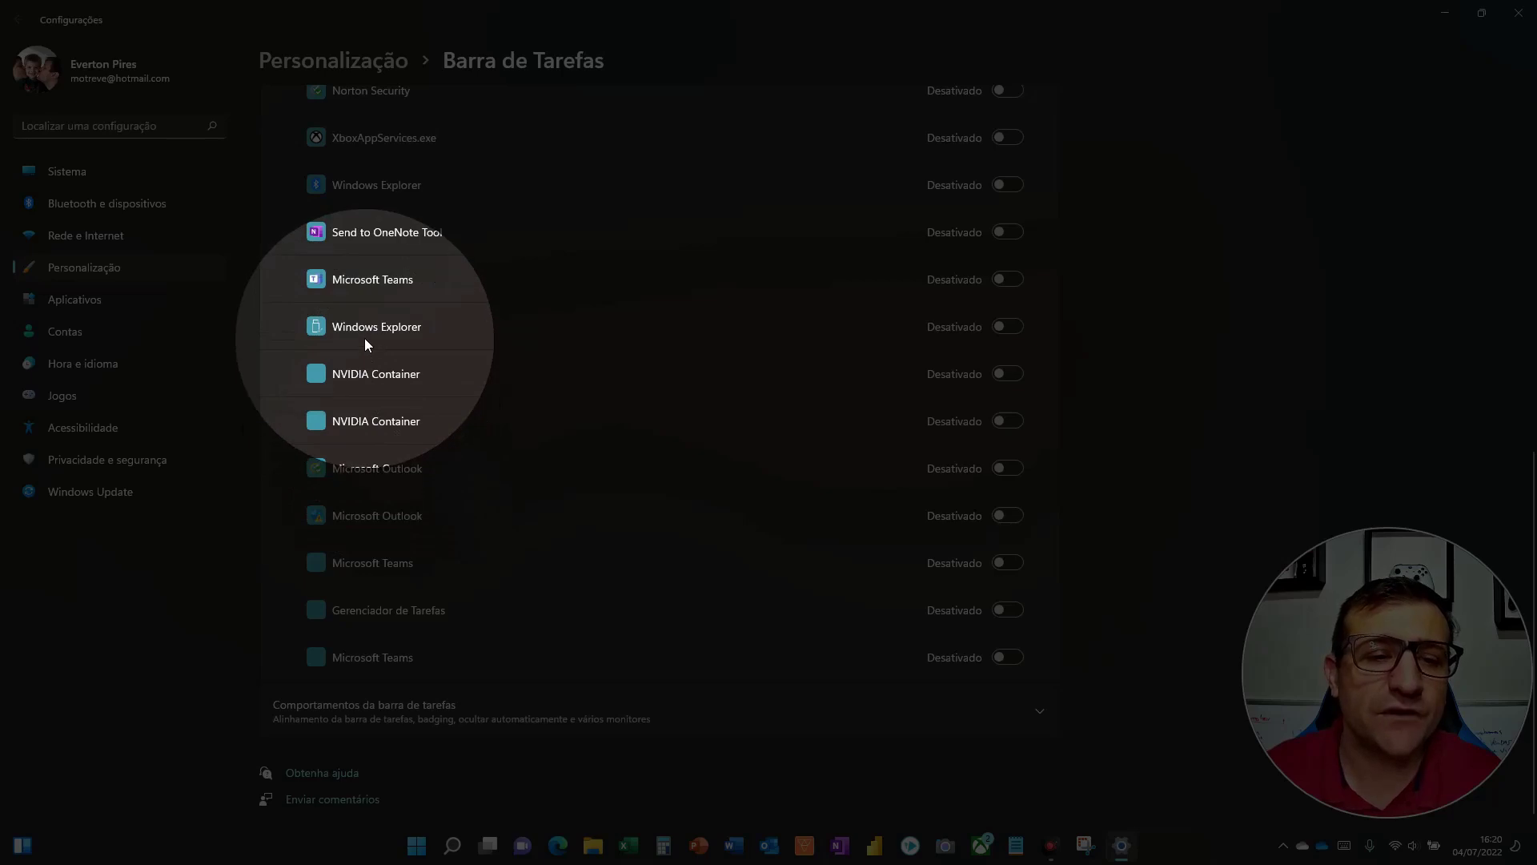
key(F5)
scroll(567, 377, up, 5)
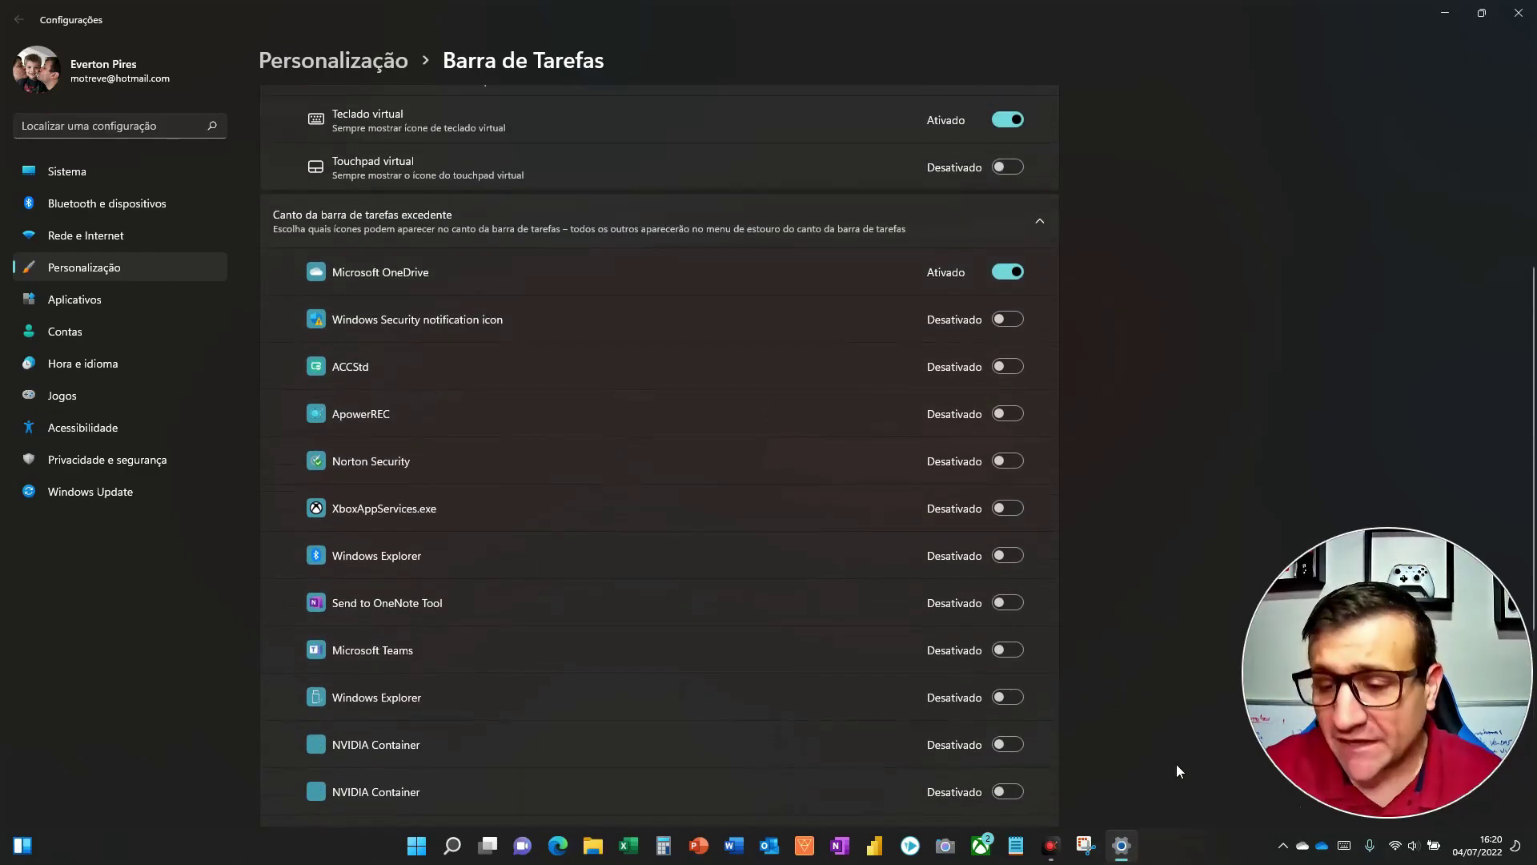
key(F5)
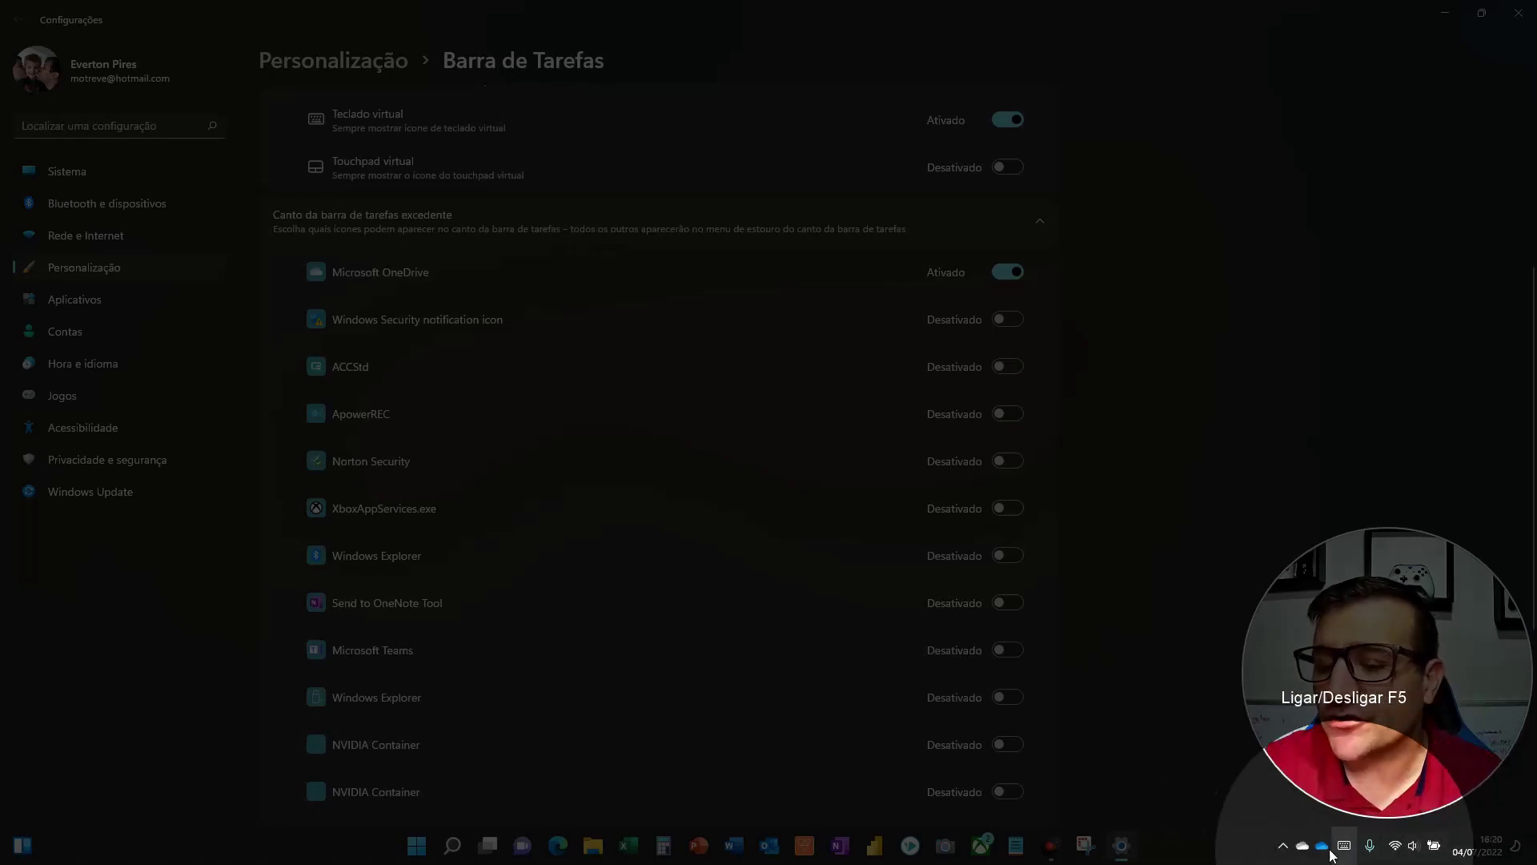
key(F5)
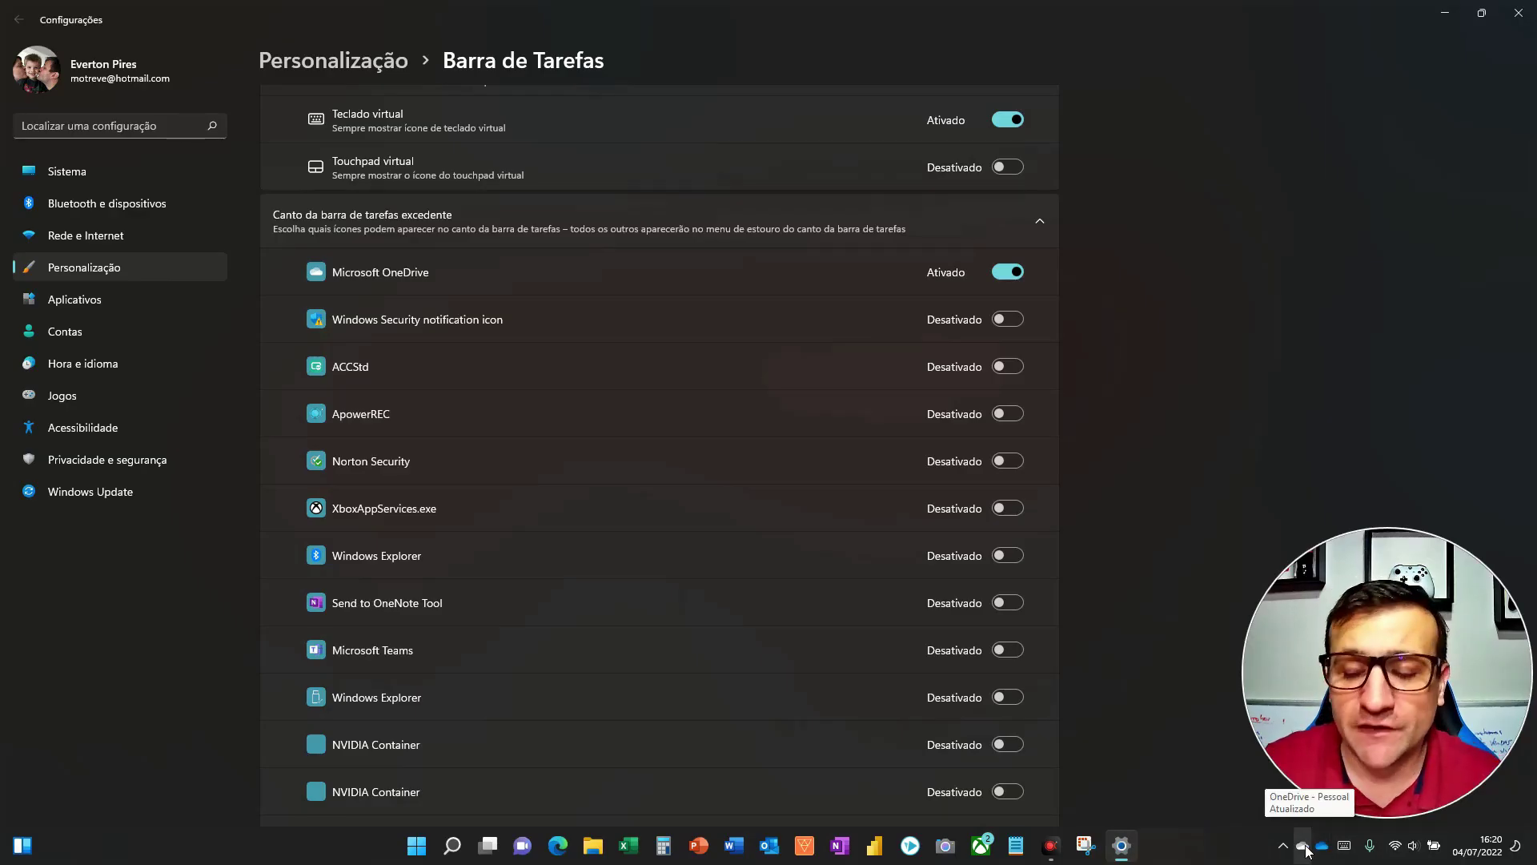
Collapse the Canto da barra de tarefas excedente section and expand Comportamentos da barra de tarefas to show its options.
click(1039, 221)
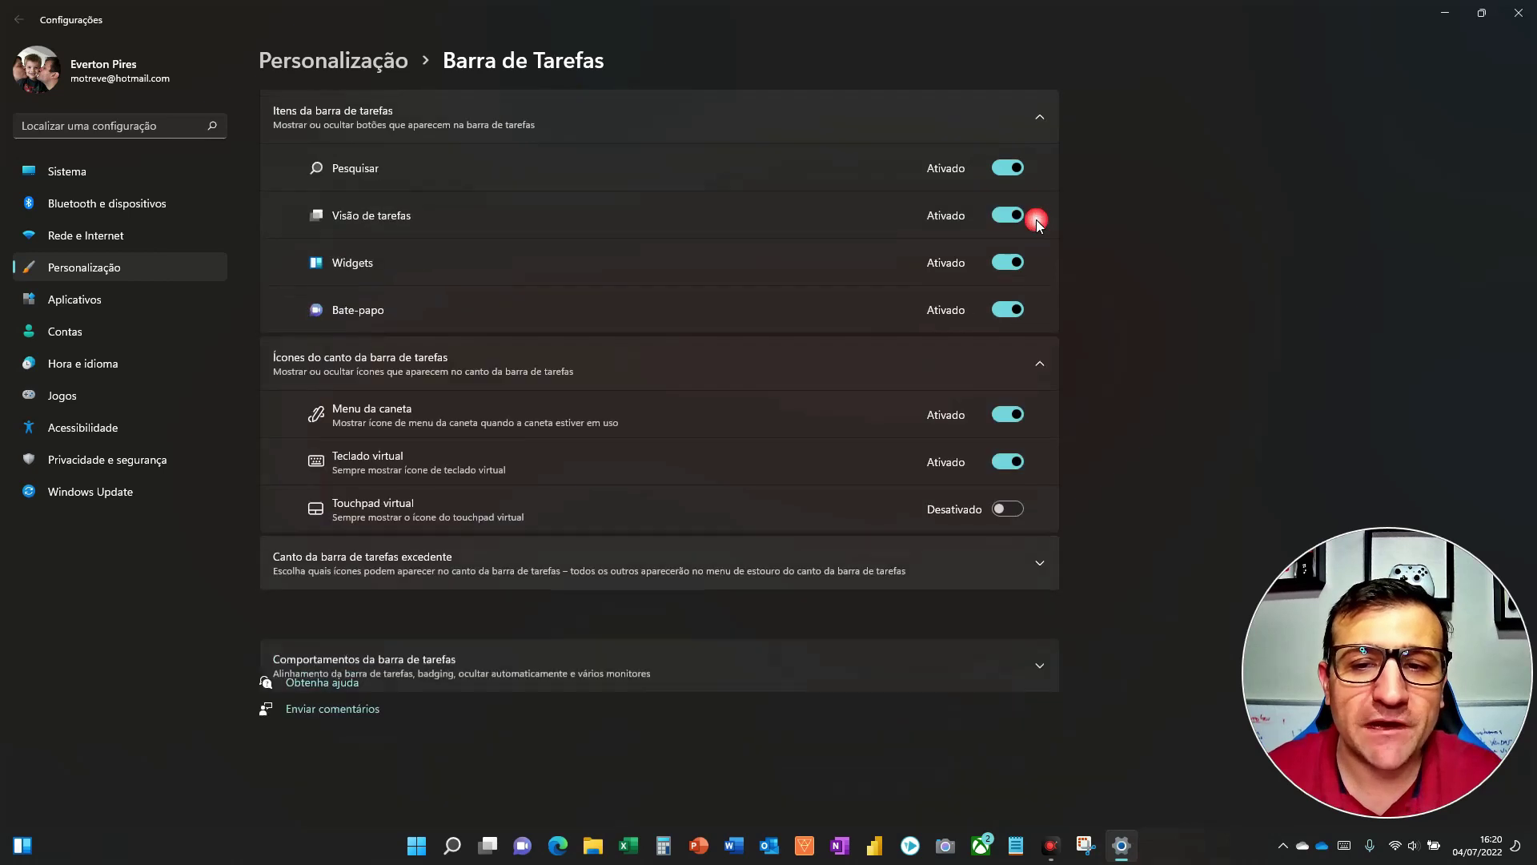
click(458, 616)
scroll(569, 599, down, 1)
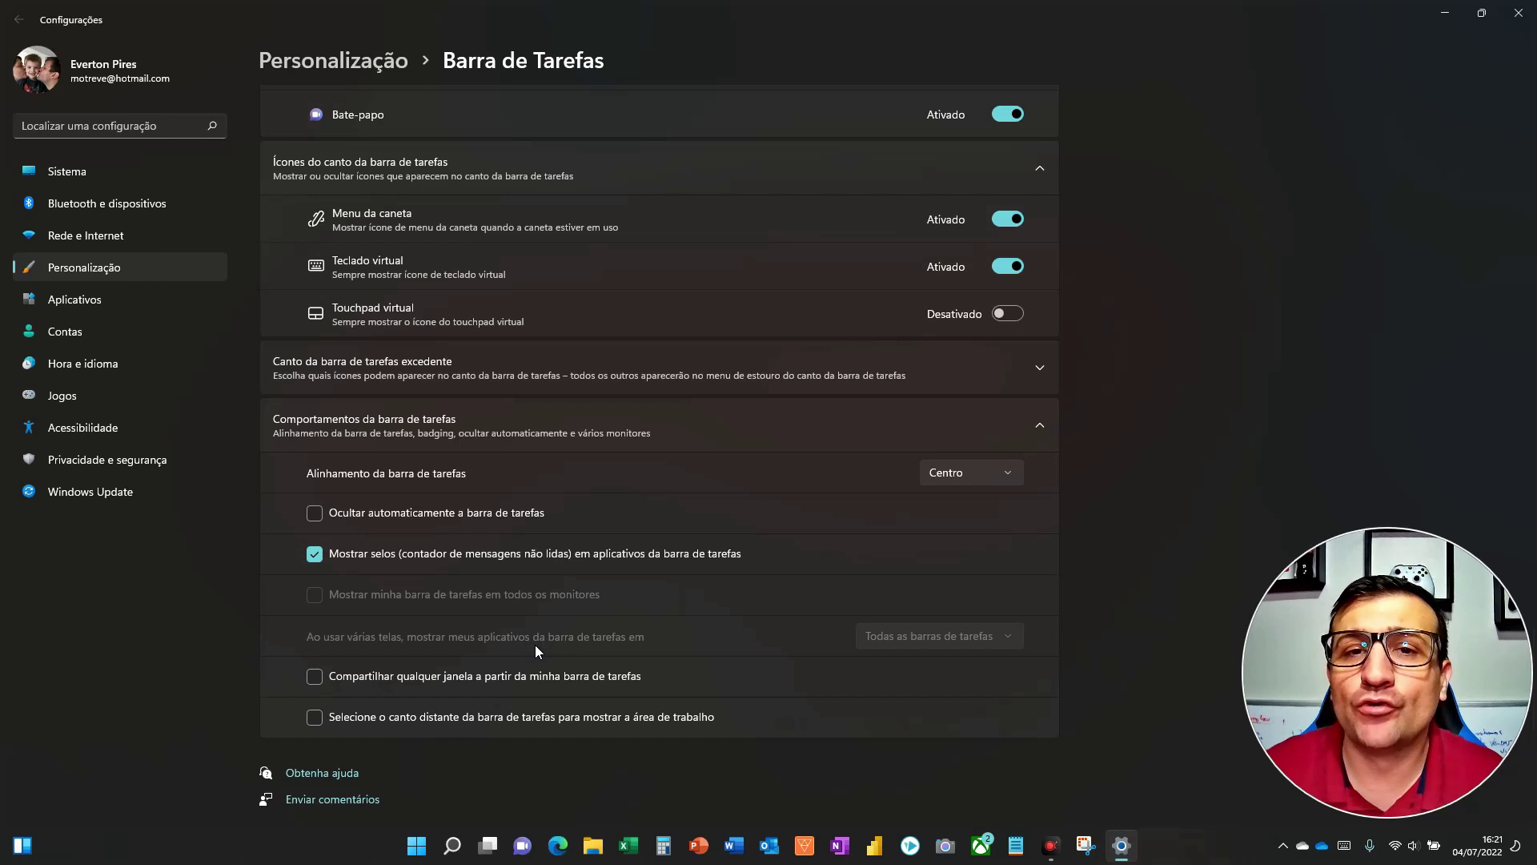
Turn the Ocultar automaticamente a barra de tarefas option on and back off.
click(314, 513)
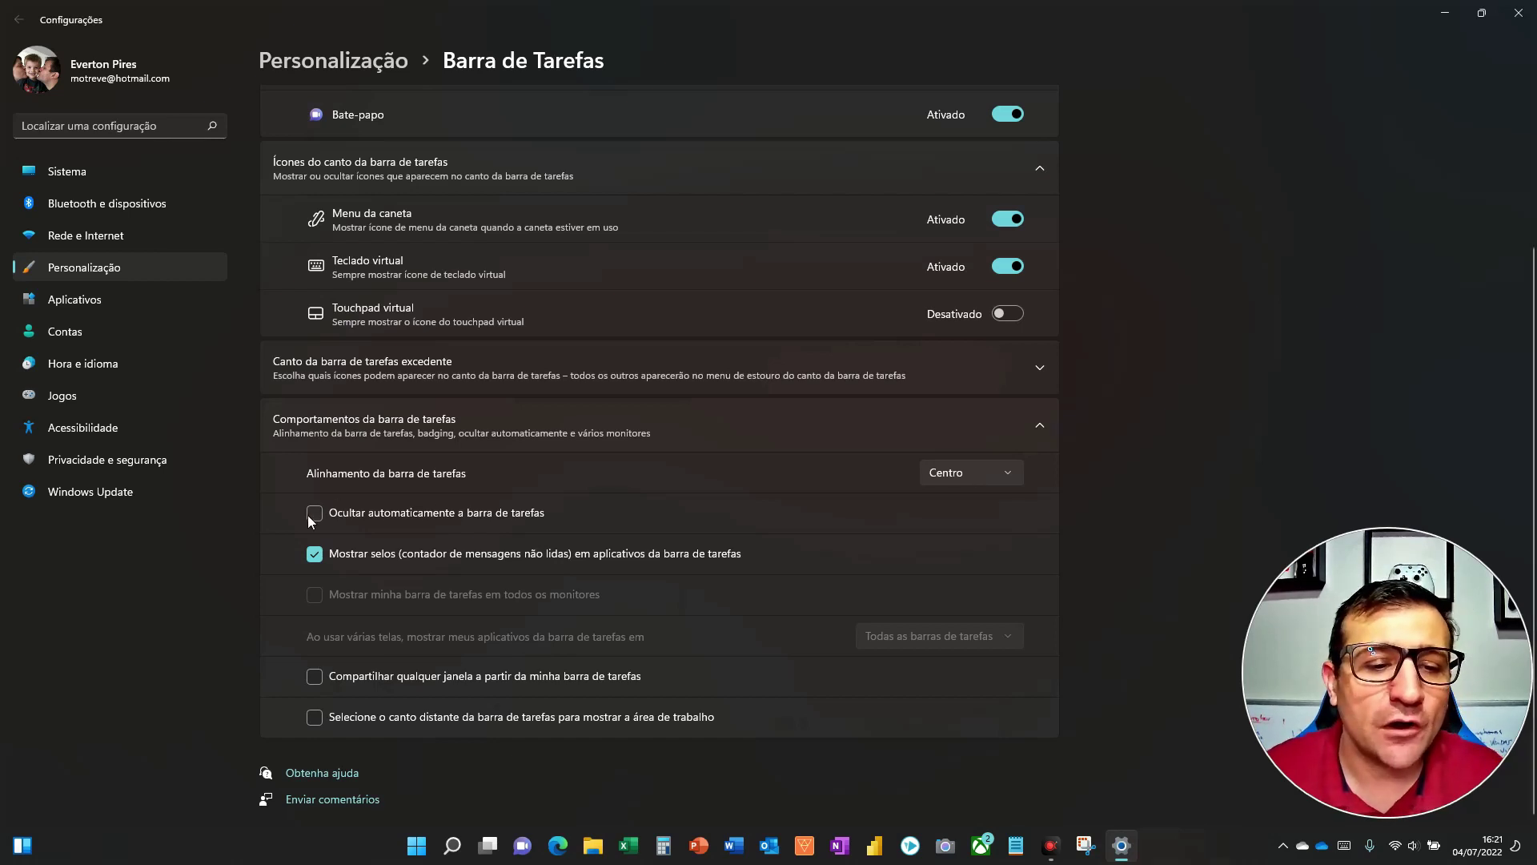
key(F5)
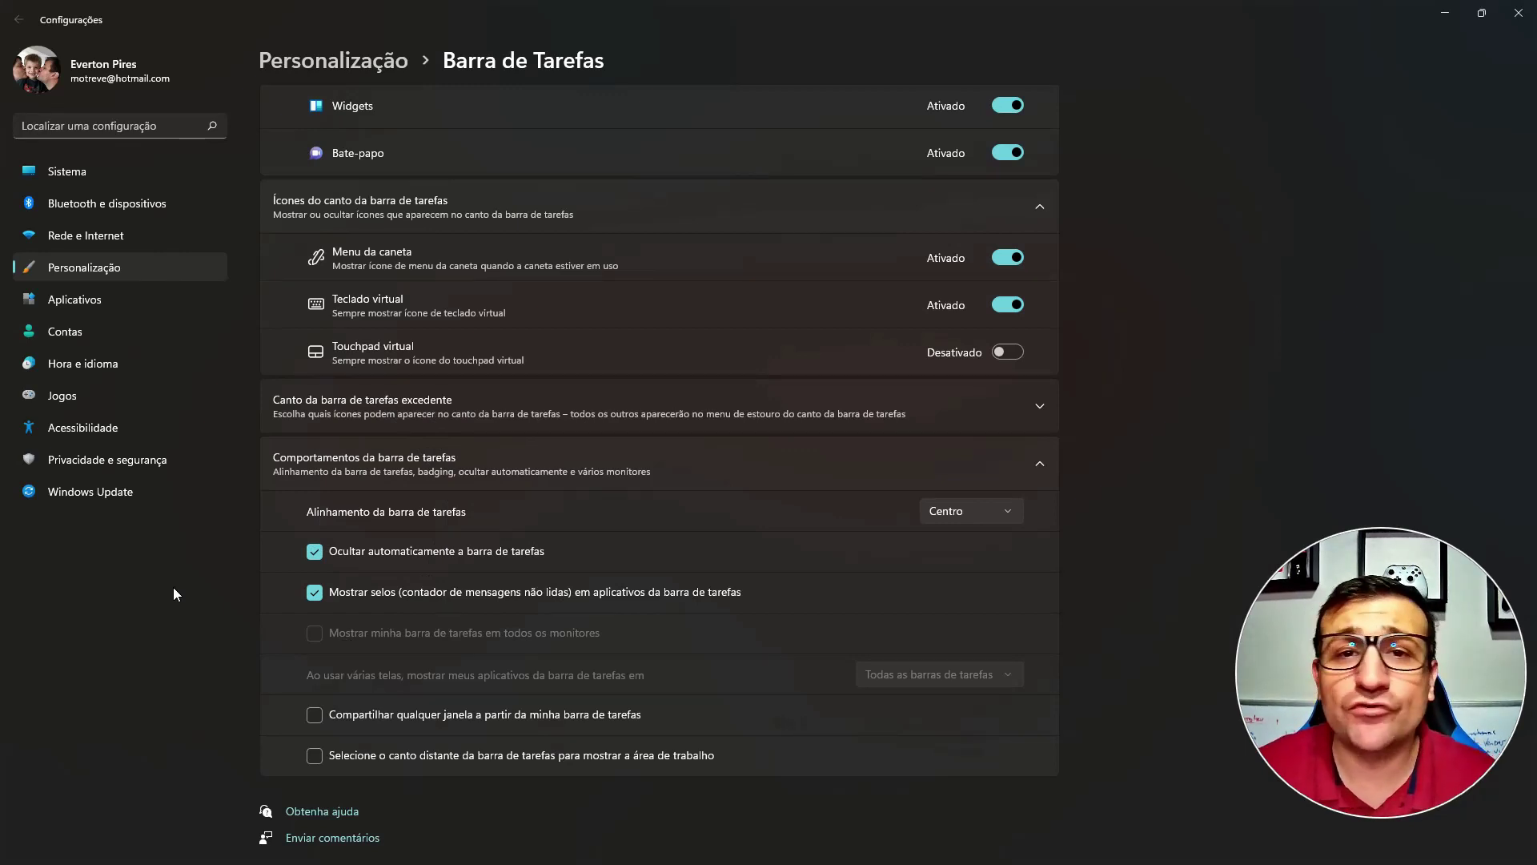
click(314, 552)
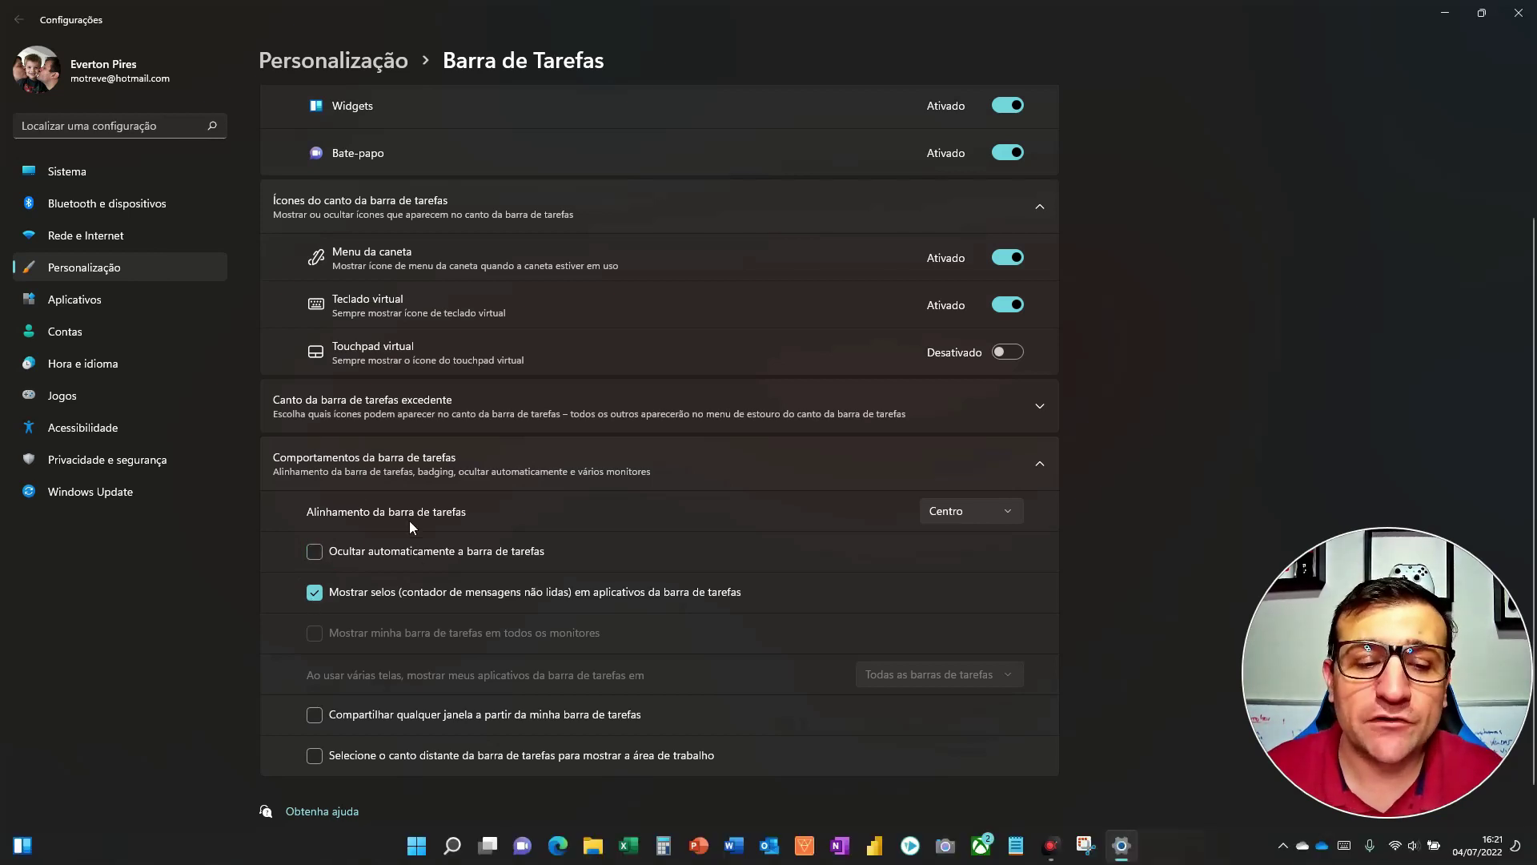
Turn off Mostrar selos (contador de mensagens não lidas) for the taskbar apps and check the icons in the taskbar.
key(F5)
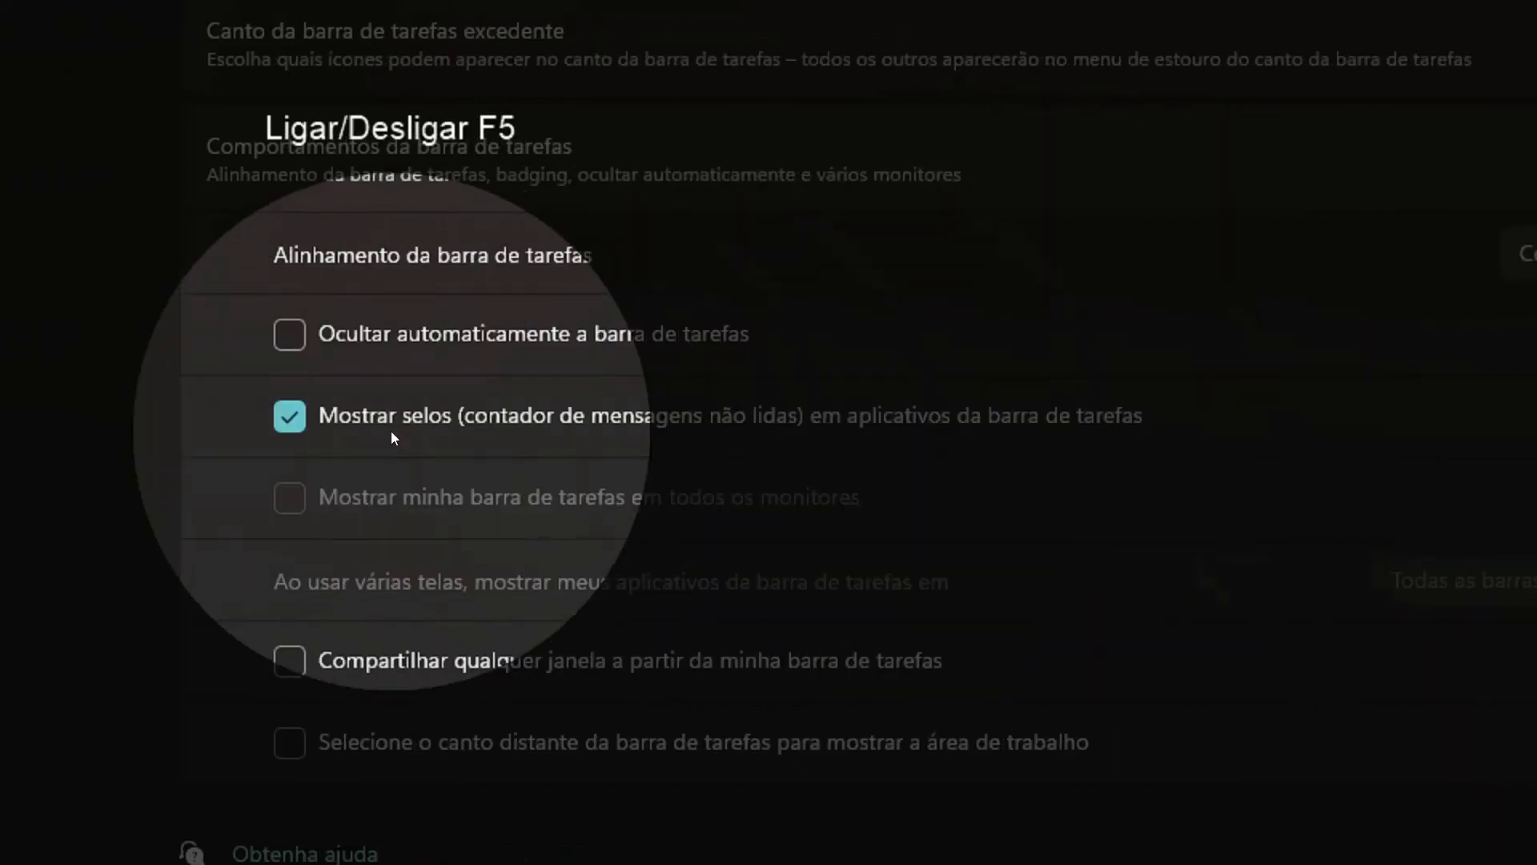
key(F5)
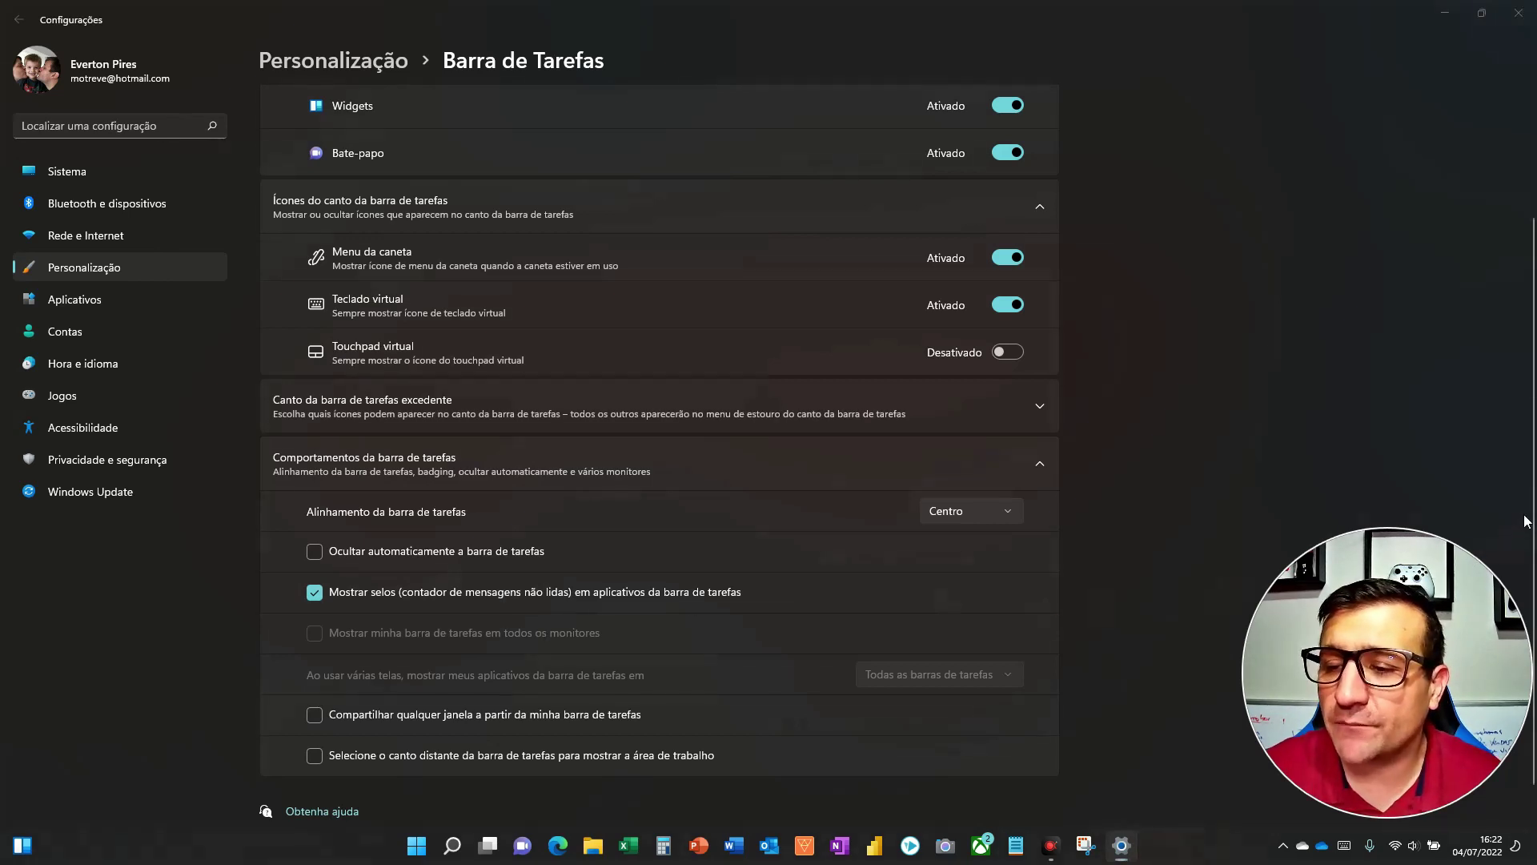
drag(860, 616, 985, 829)
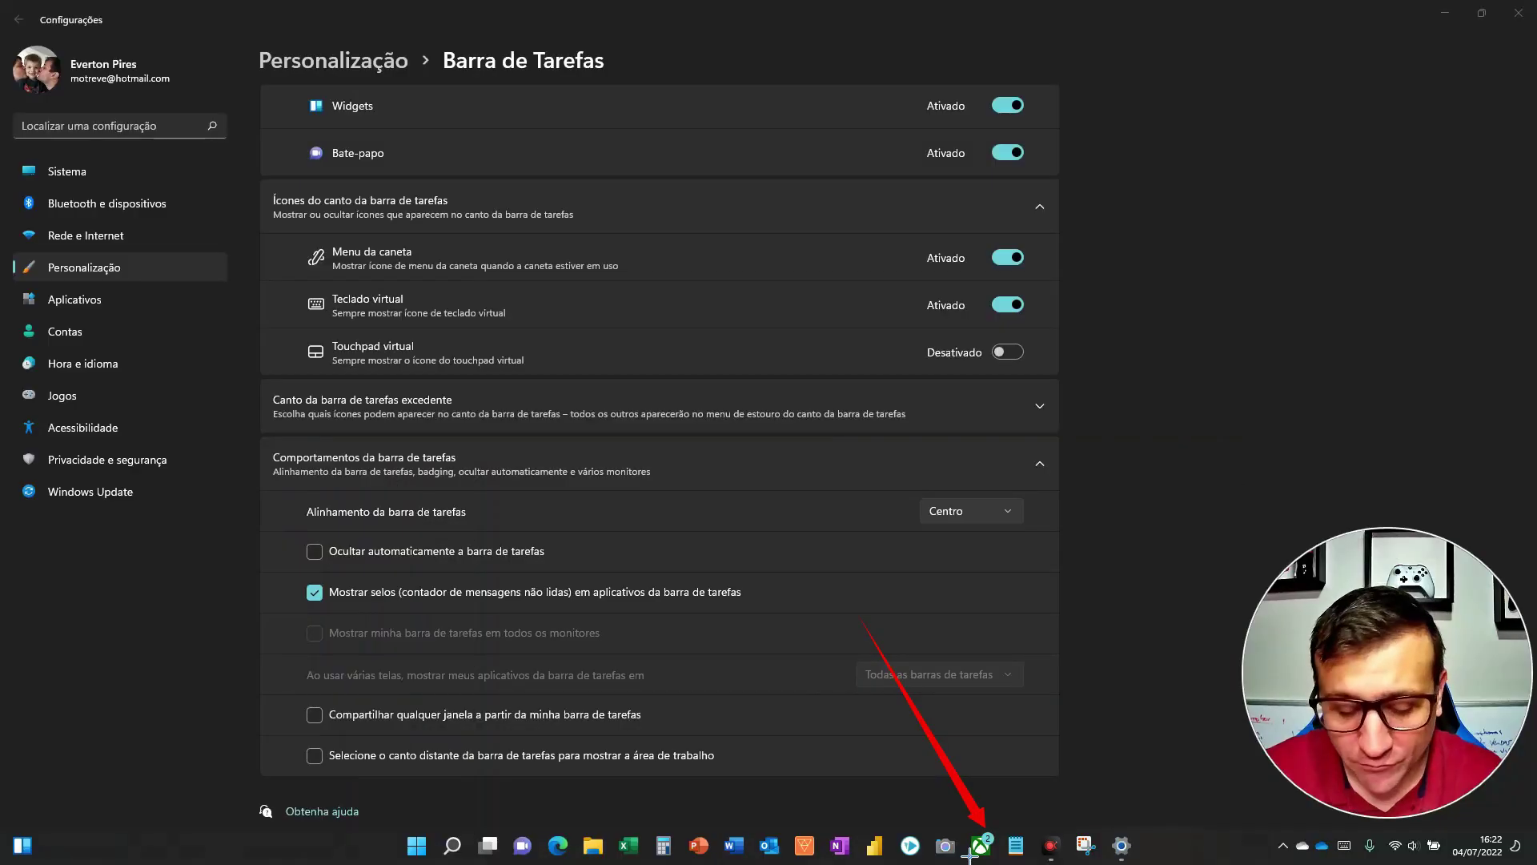
key(Escape)
click(318, 592)
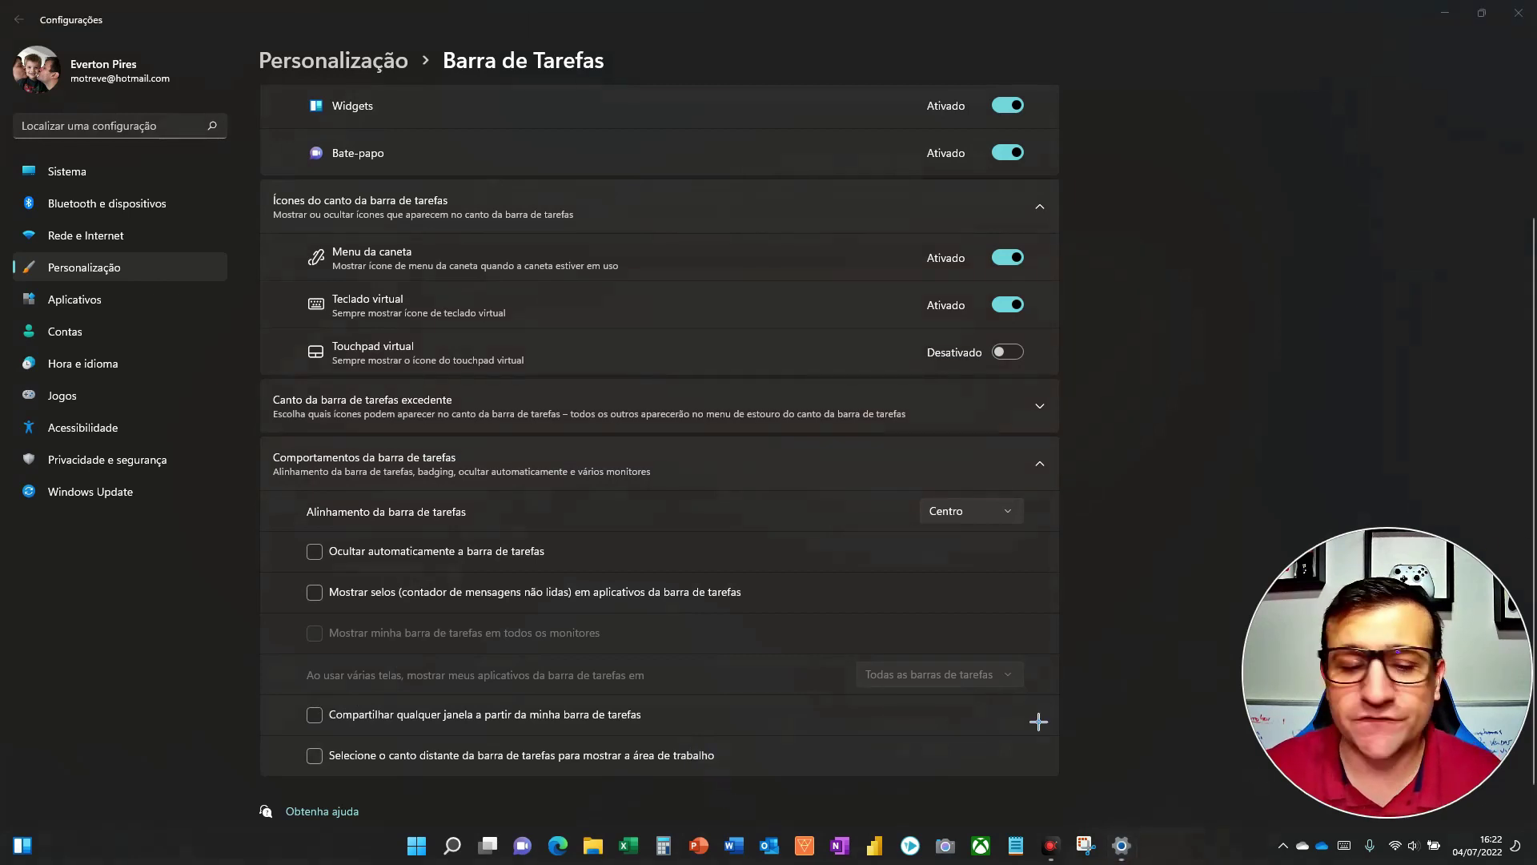
mouse_move(370, 810)
mouse_down()
mouse_move(621, 861)
mouse_move(1196, 861)
mouse_up()
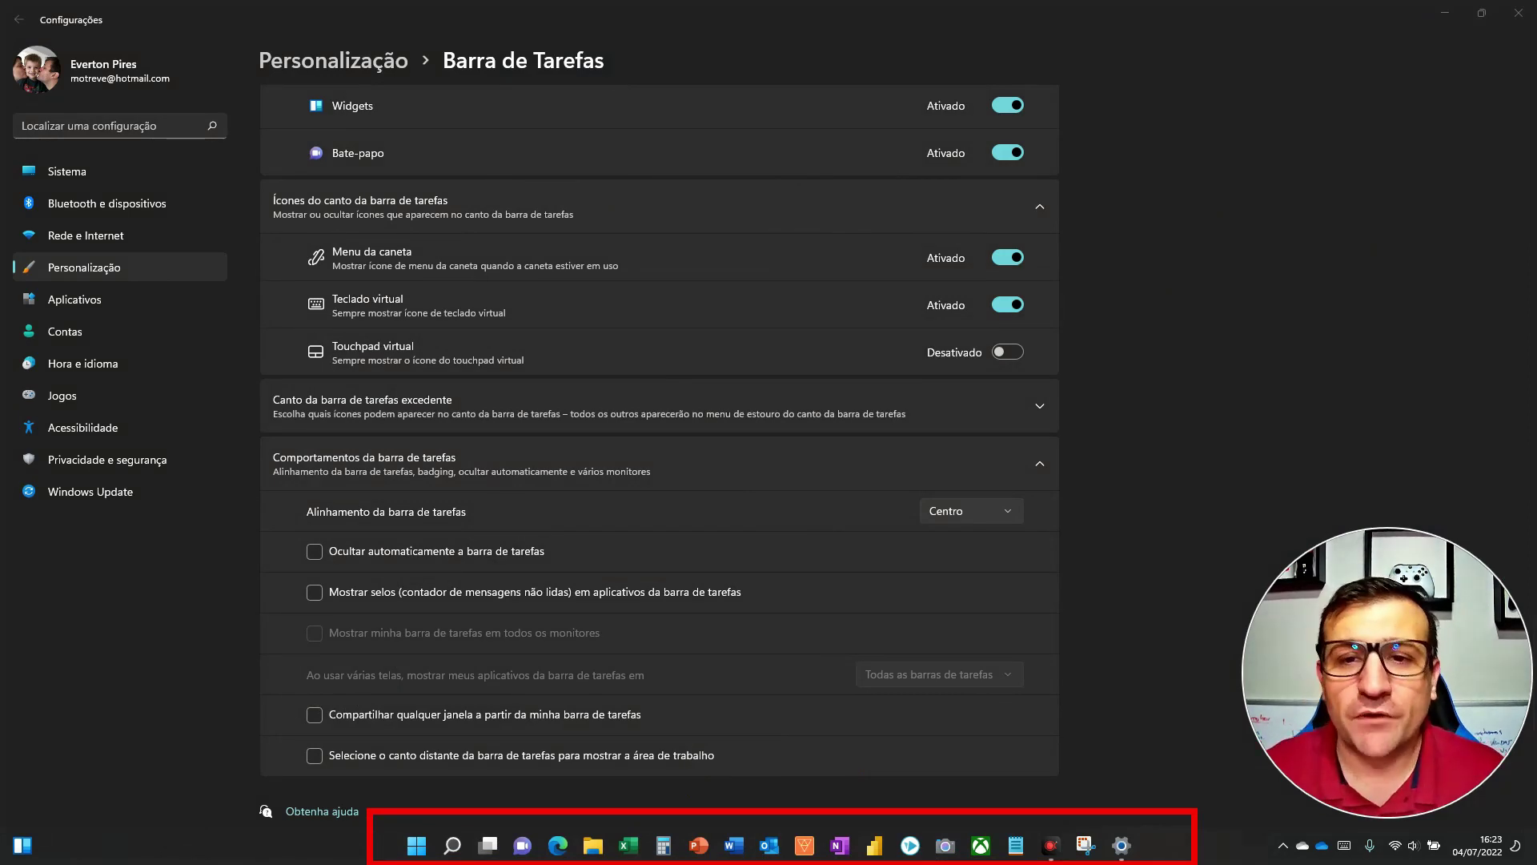
key(Escape)
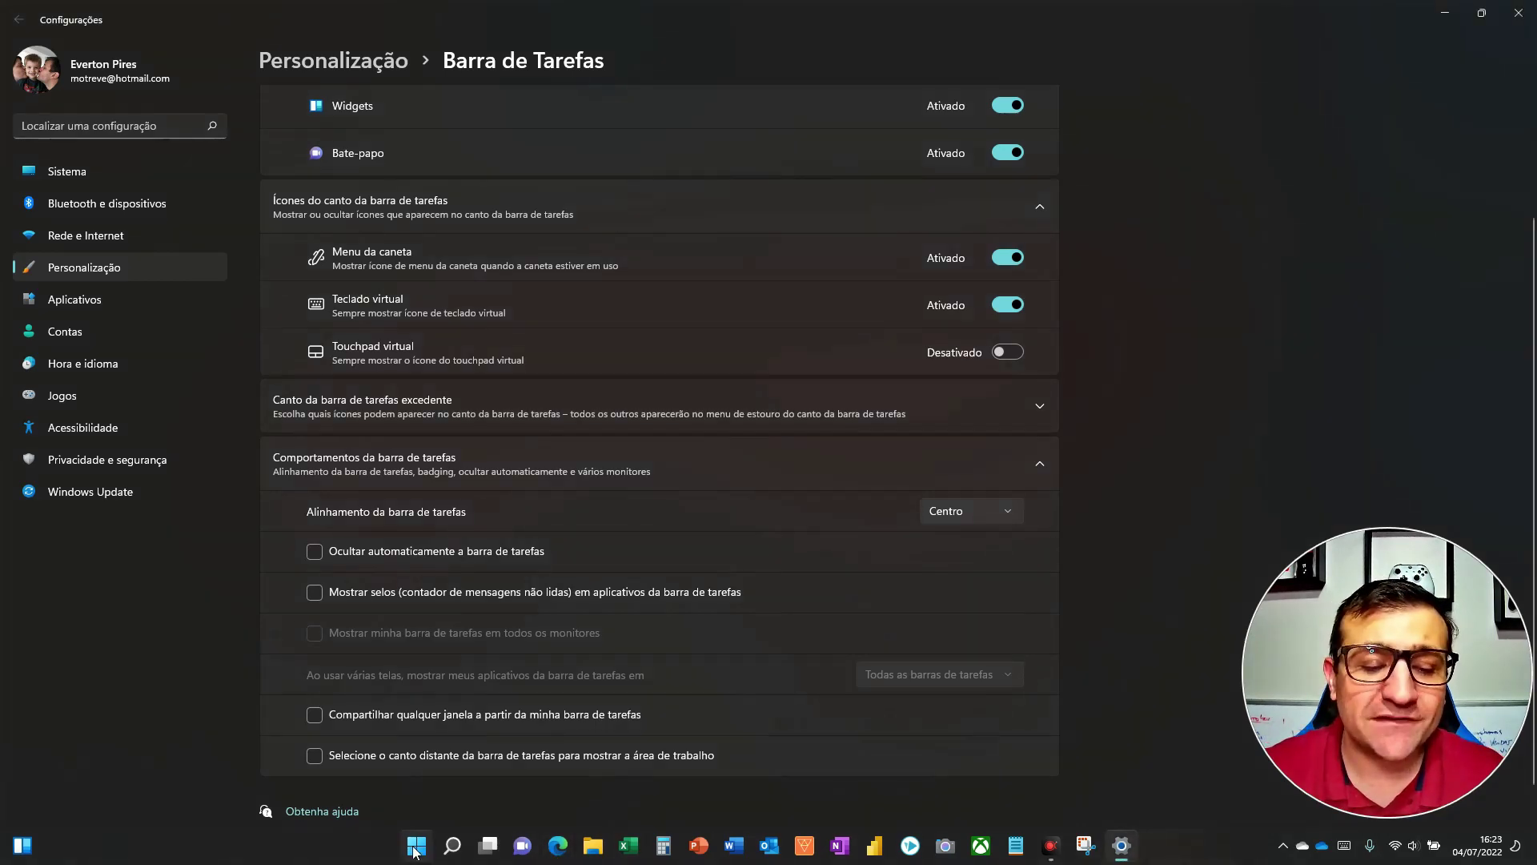
Show the taskbar's context menu with Configurações da barra de tarefas and locate the Alinhamento da barra de tarefas option.
key(F5)
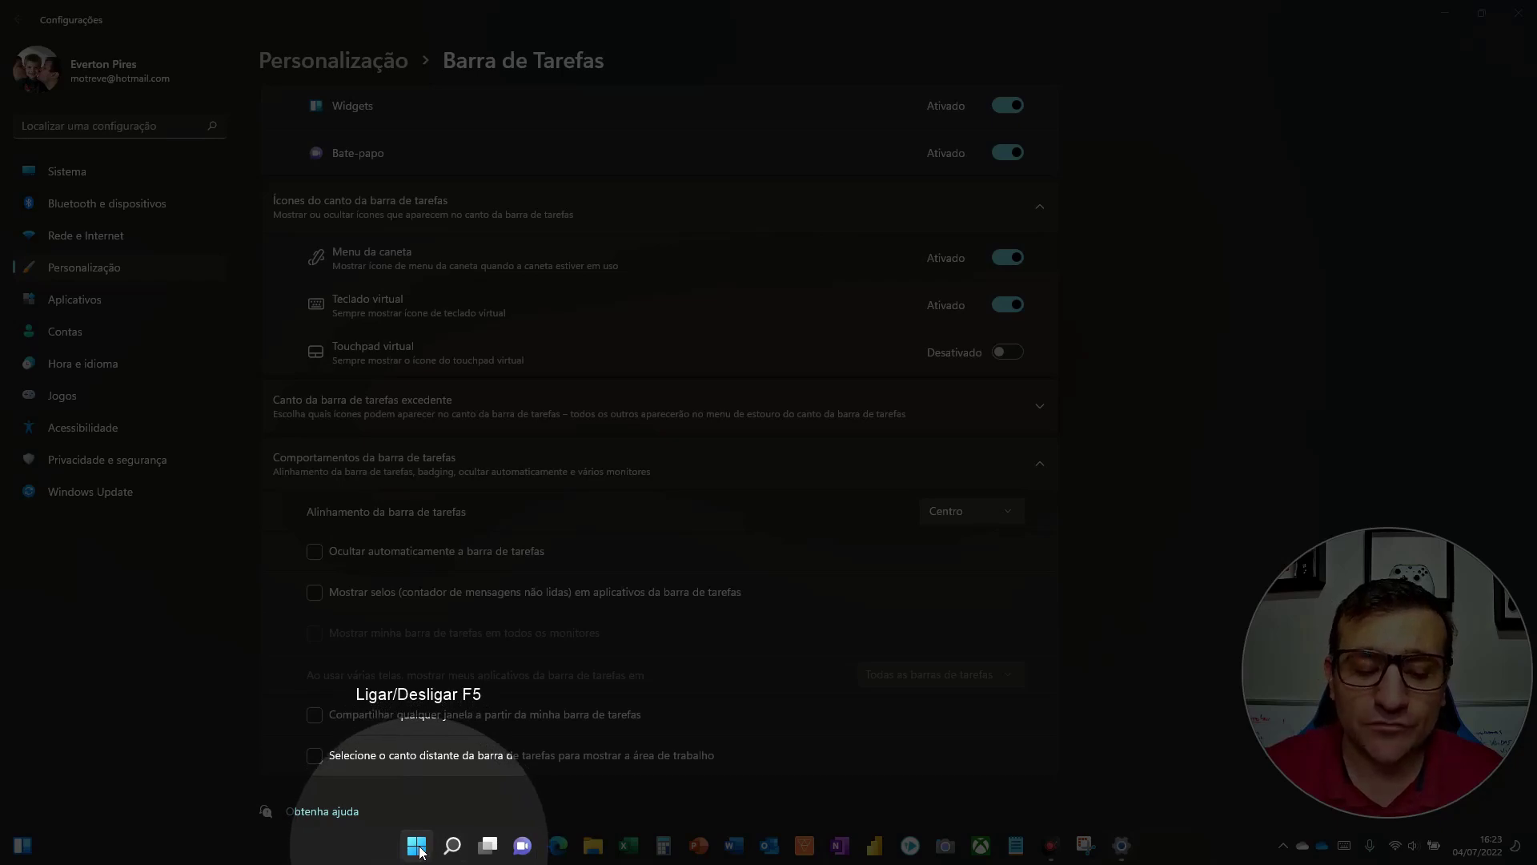
key(F5)
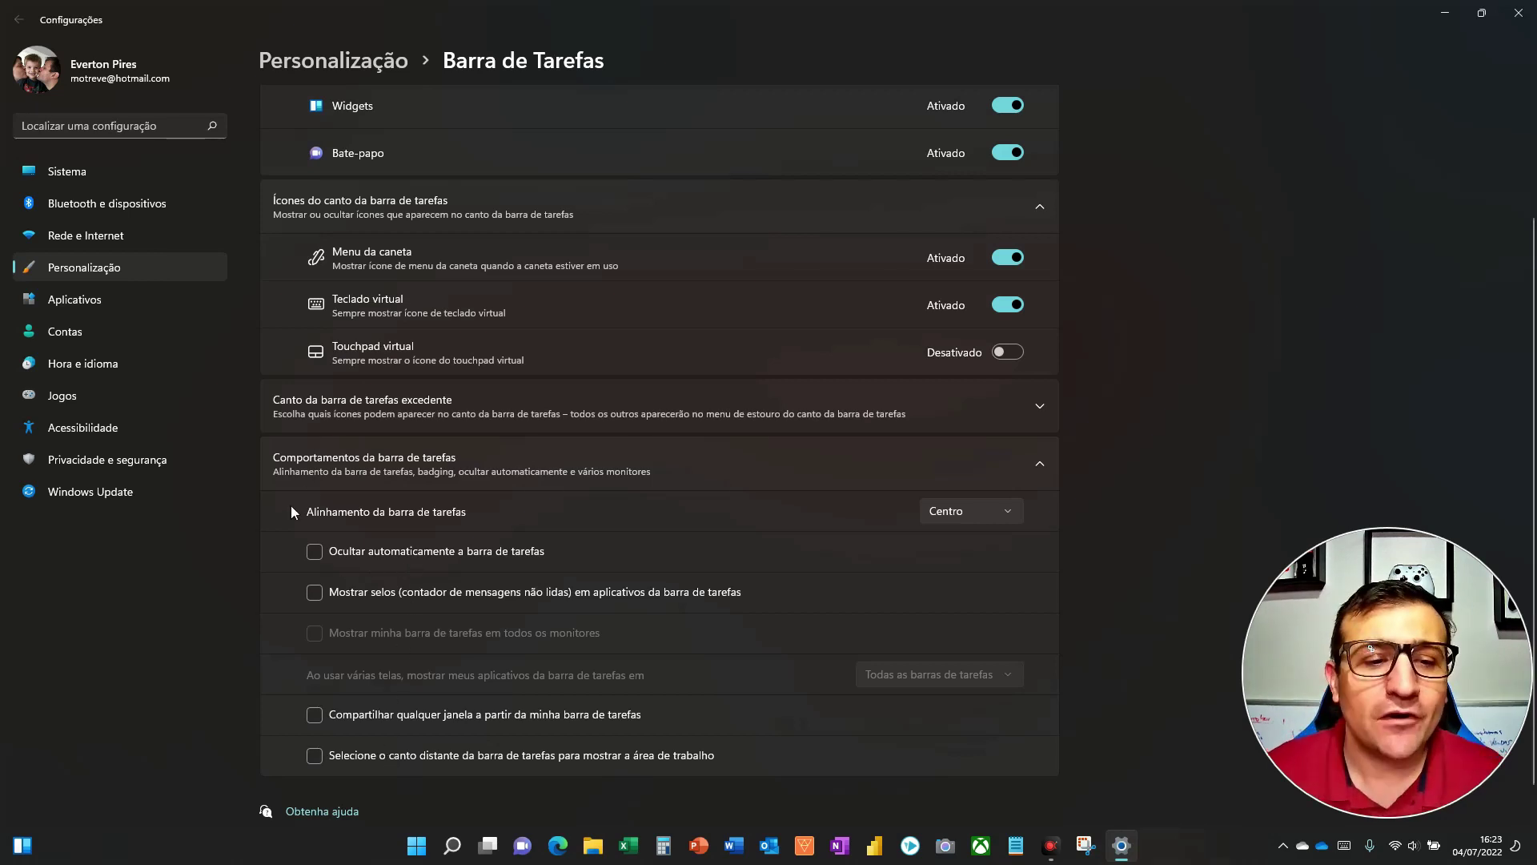
key(F5)
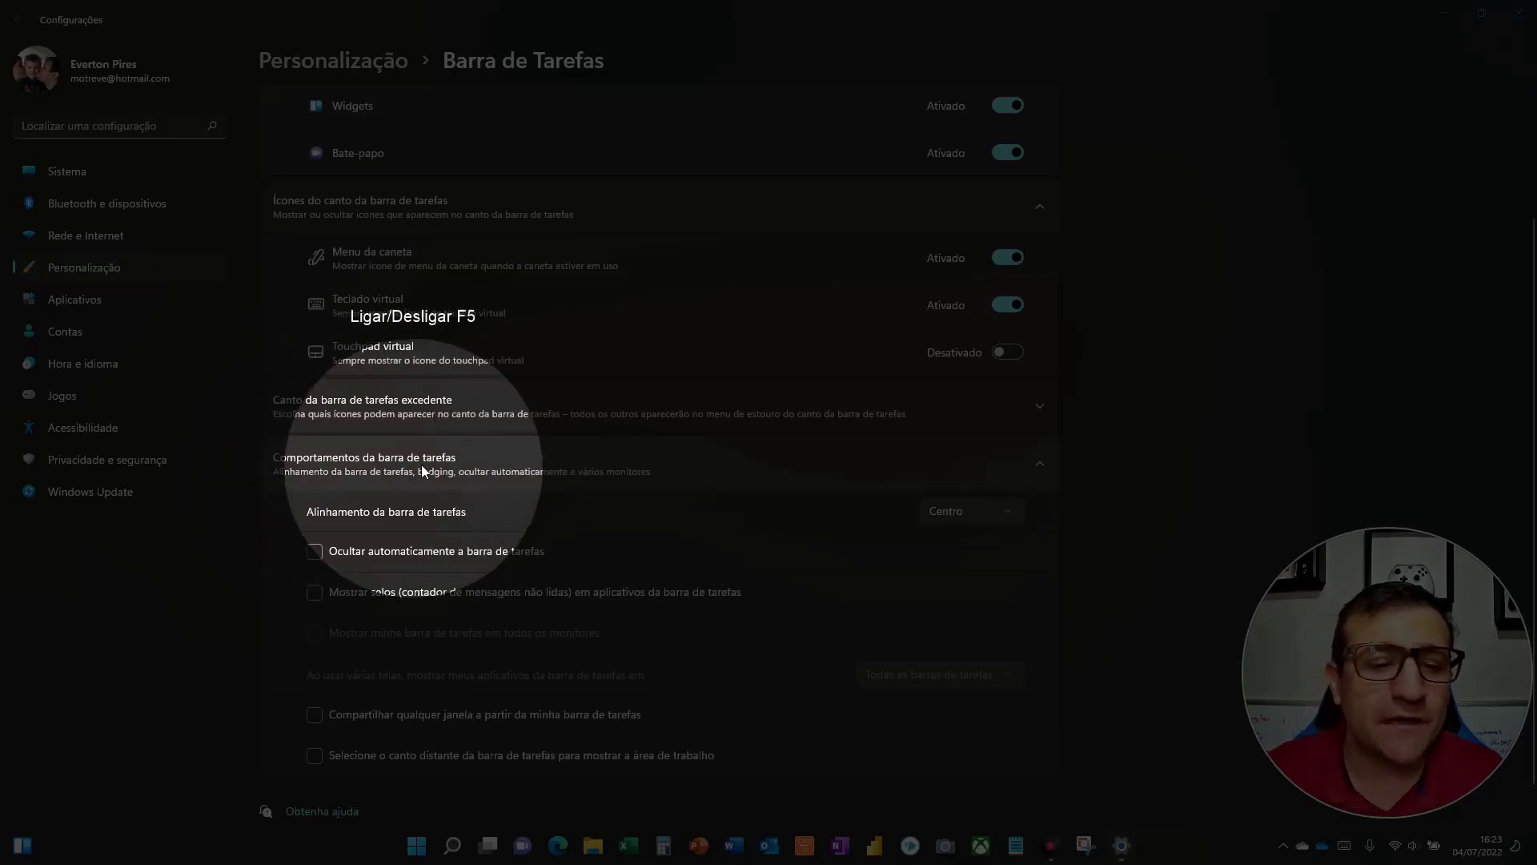
key(F5)
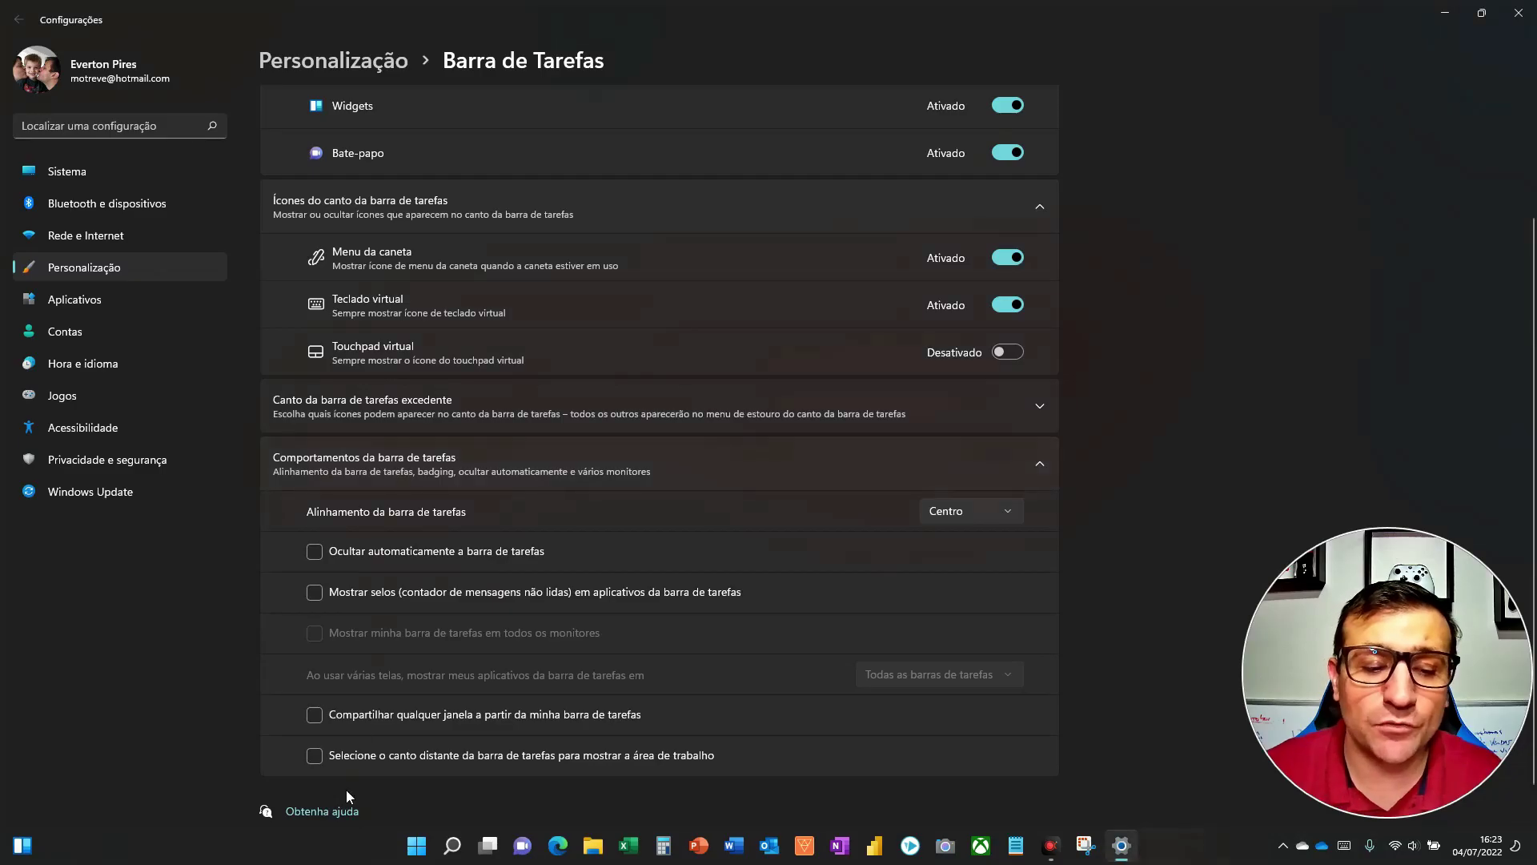
right_click(350, 856)
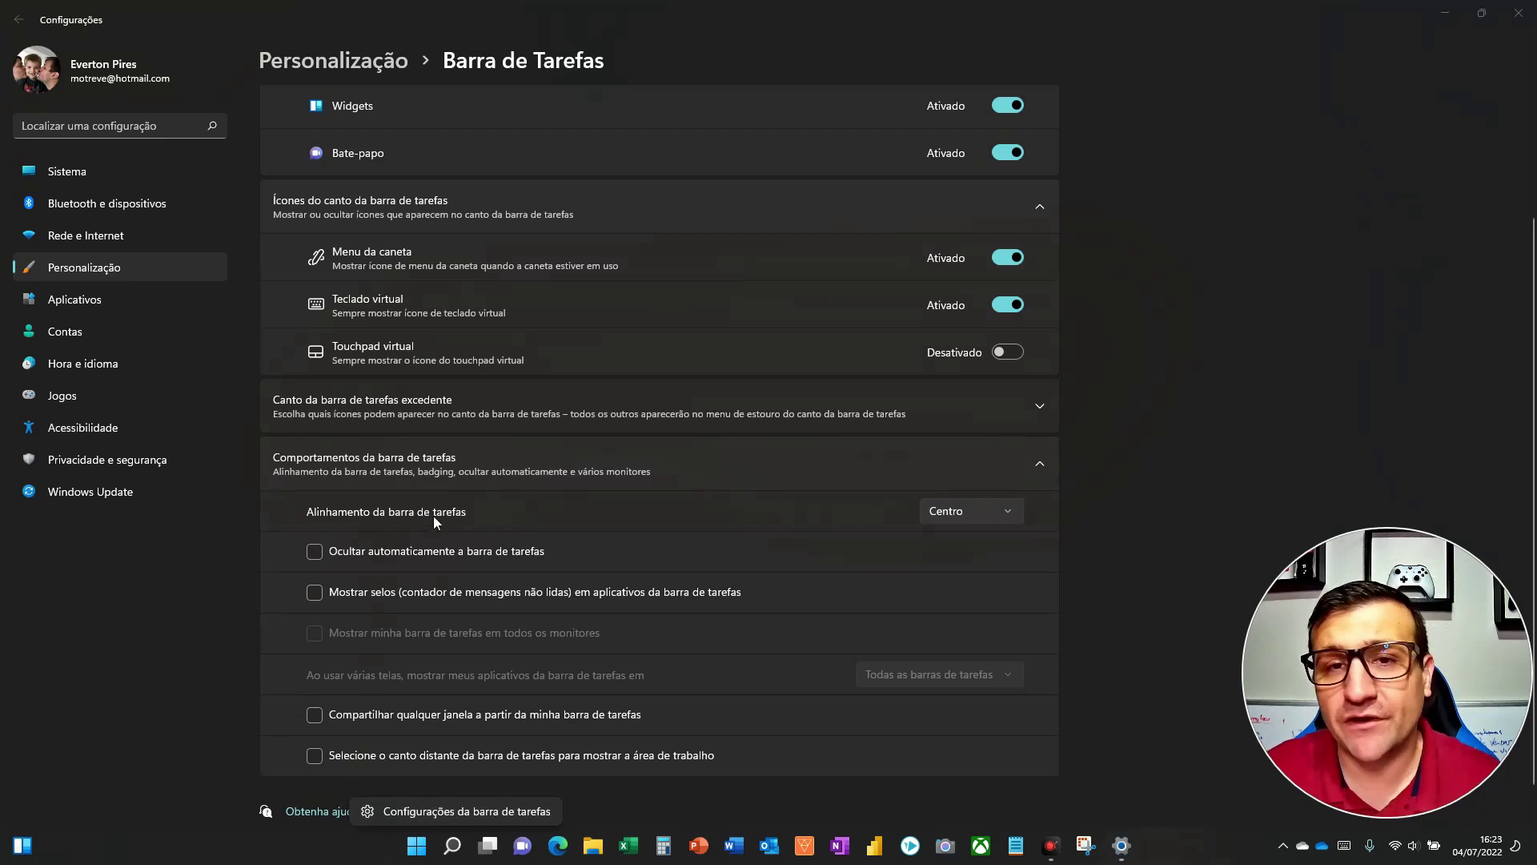
key(F5)
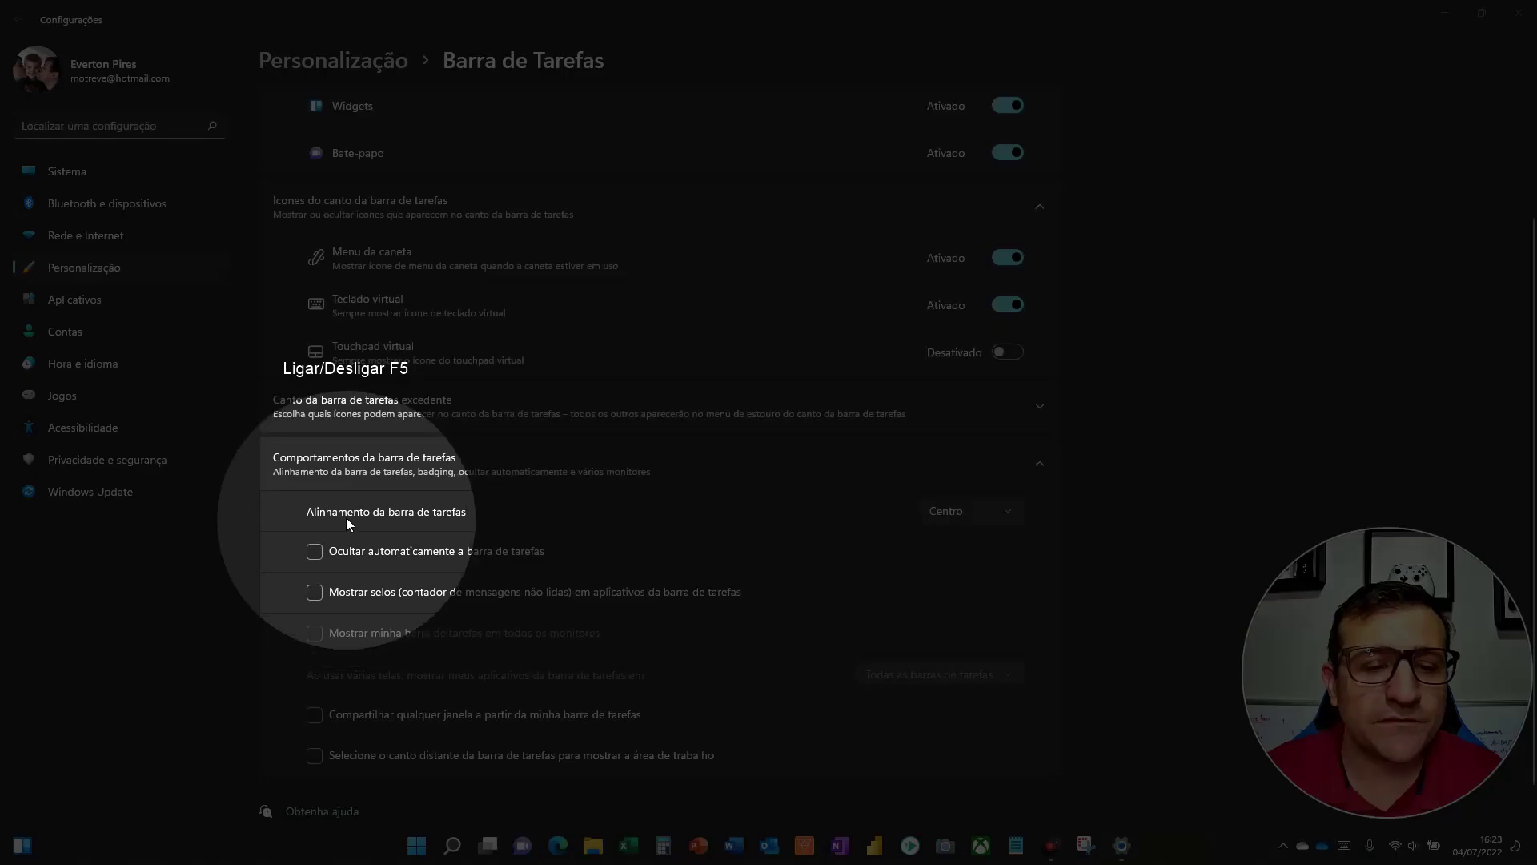
key(F5)
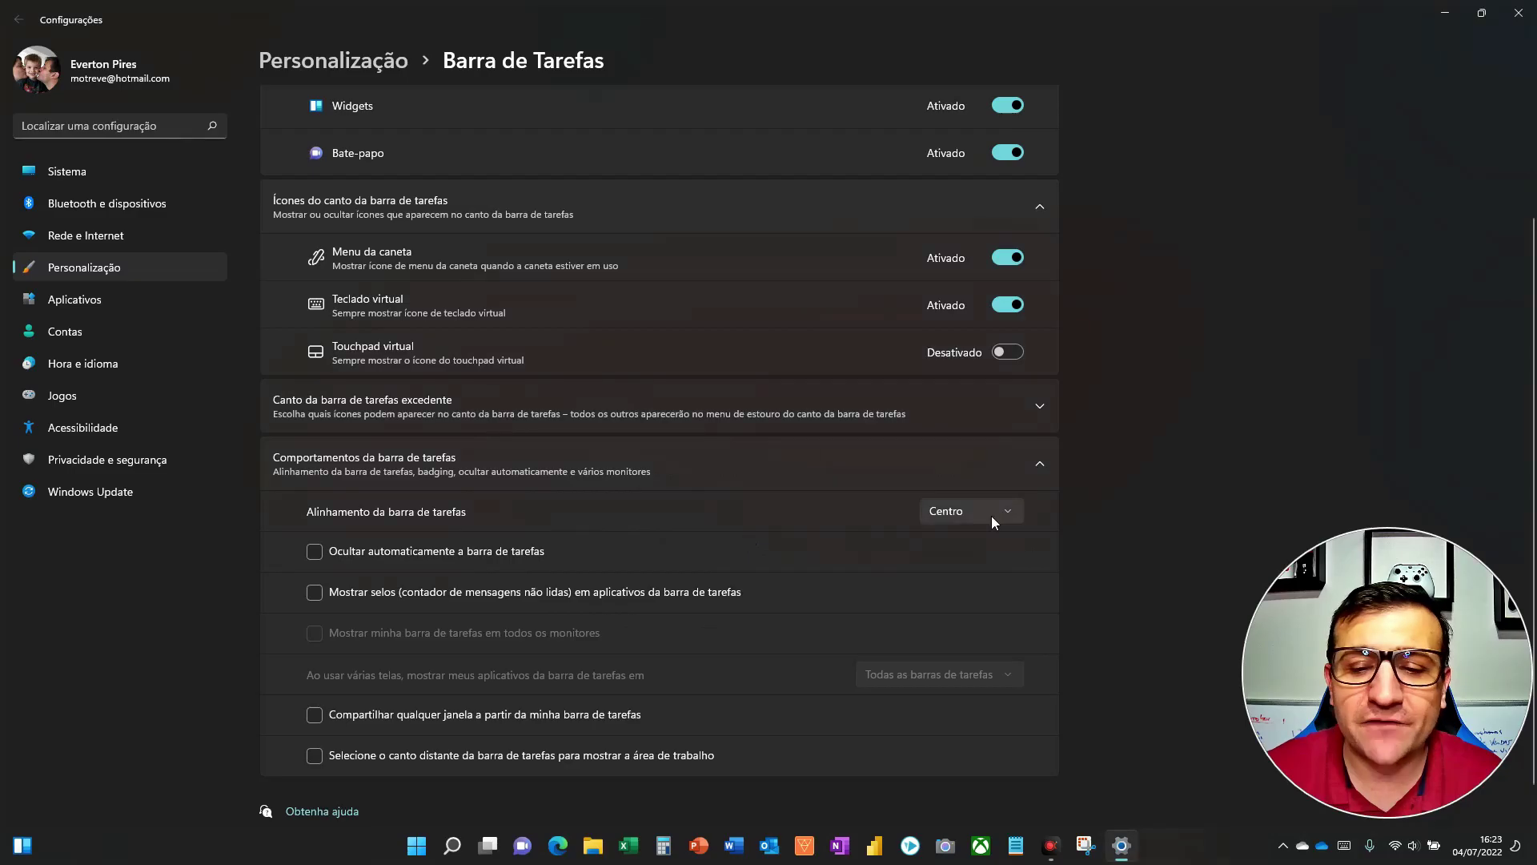
Switch the Alinhamento da barra de tarefas option to Esquerda and back to Centro.
click(1010, 511)
click(957, 483)
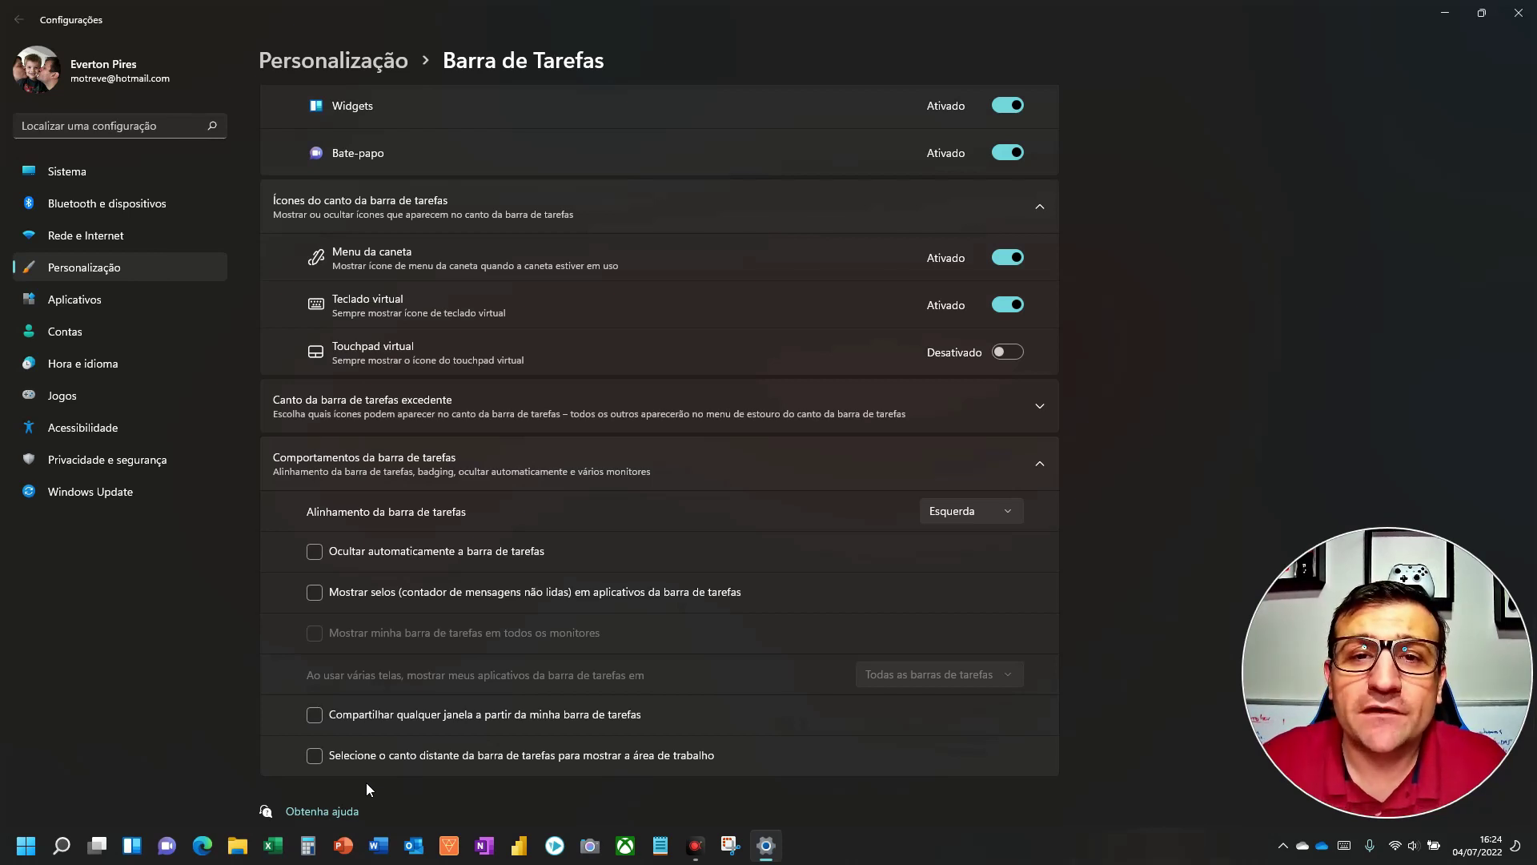
click(1007, 504)
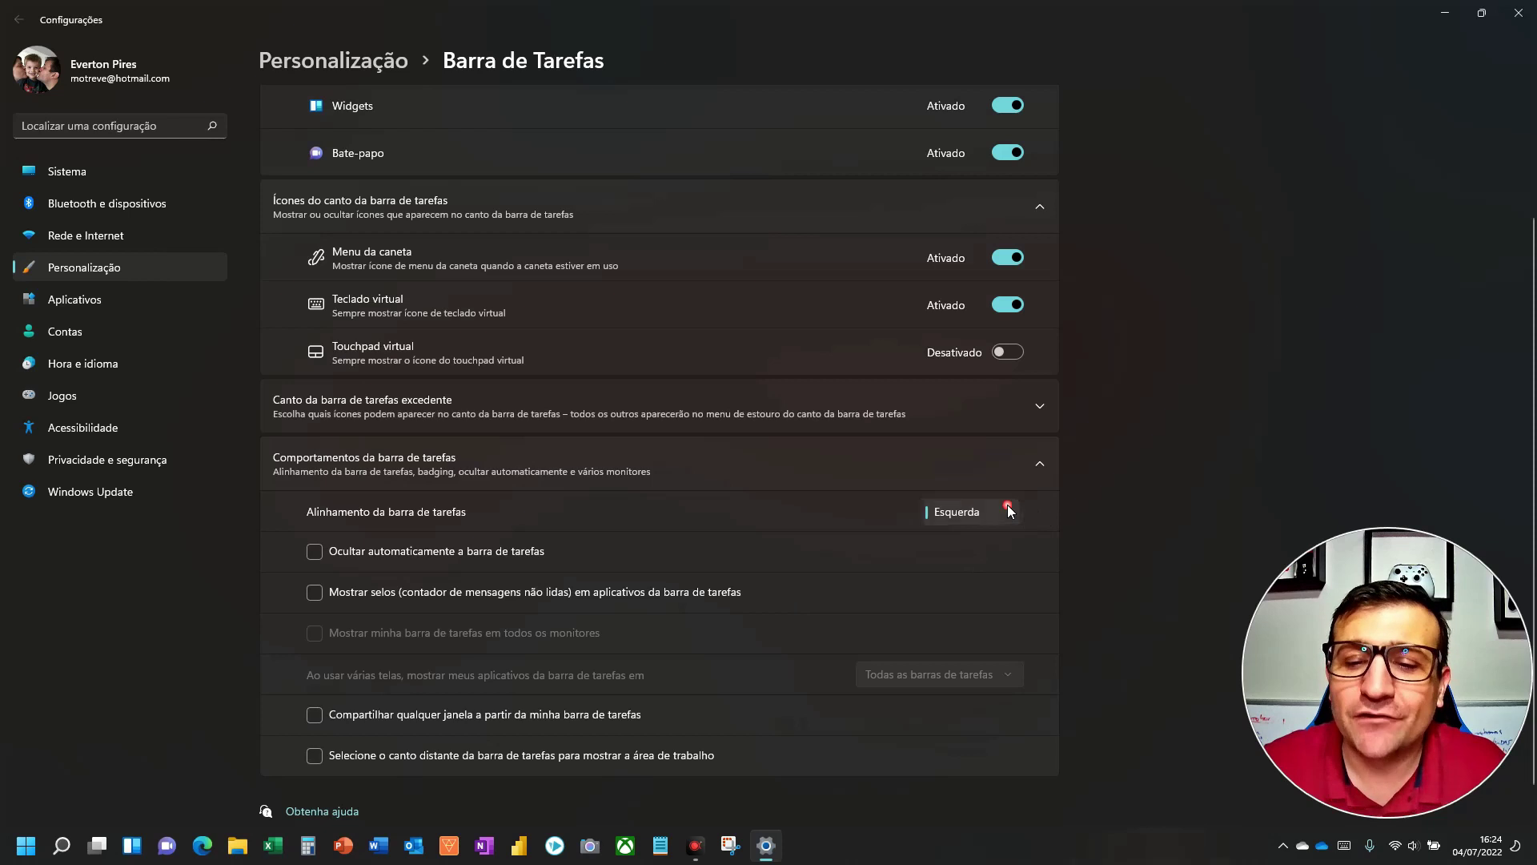
click(965, 540)
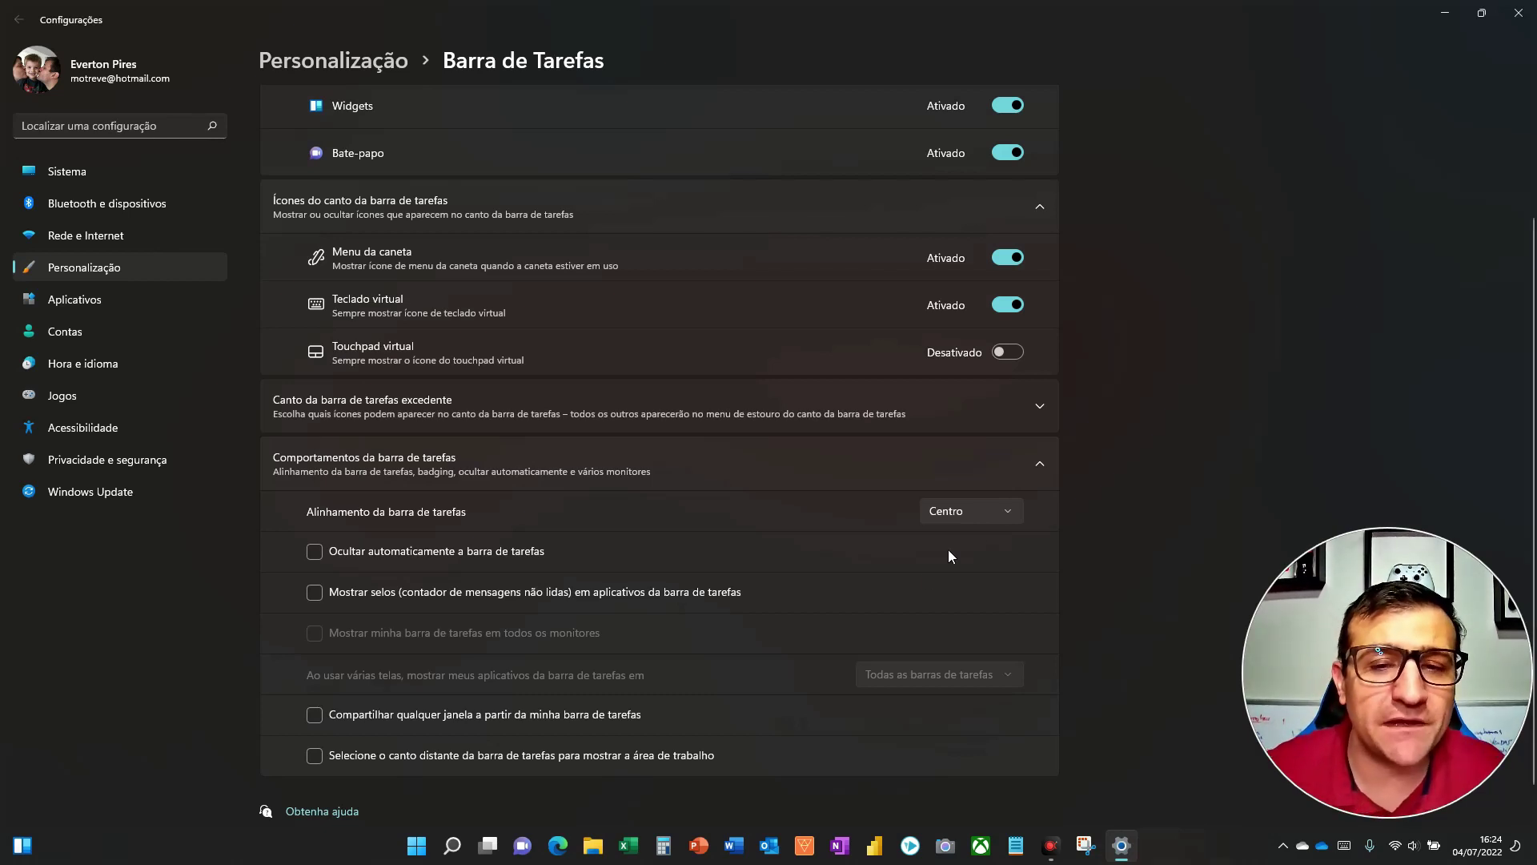
Close the Configurações window to return to the desktop, and point out the Excel icon in the taskbar.
click(1519, 13)
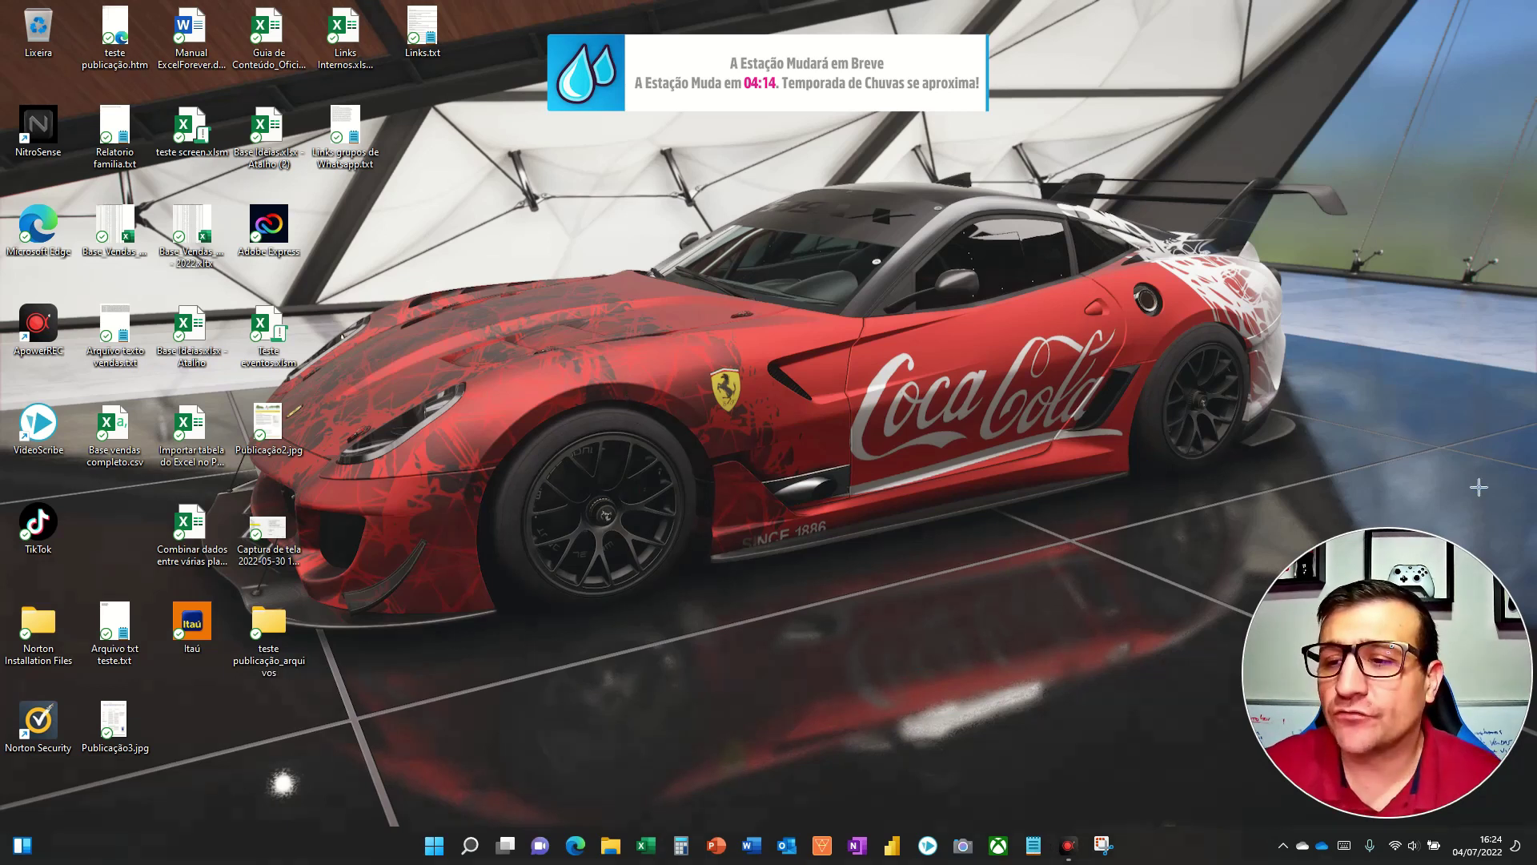
mouse_move(307, 242)
mouse_down()
mouse_move(410, 375)
mouse_move(673, 824)
mouse_up()
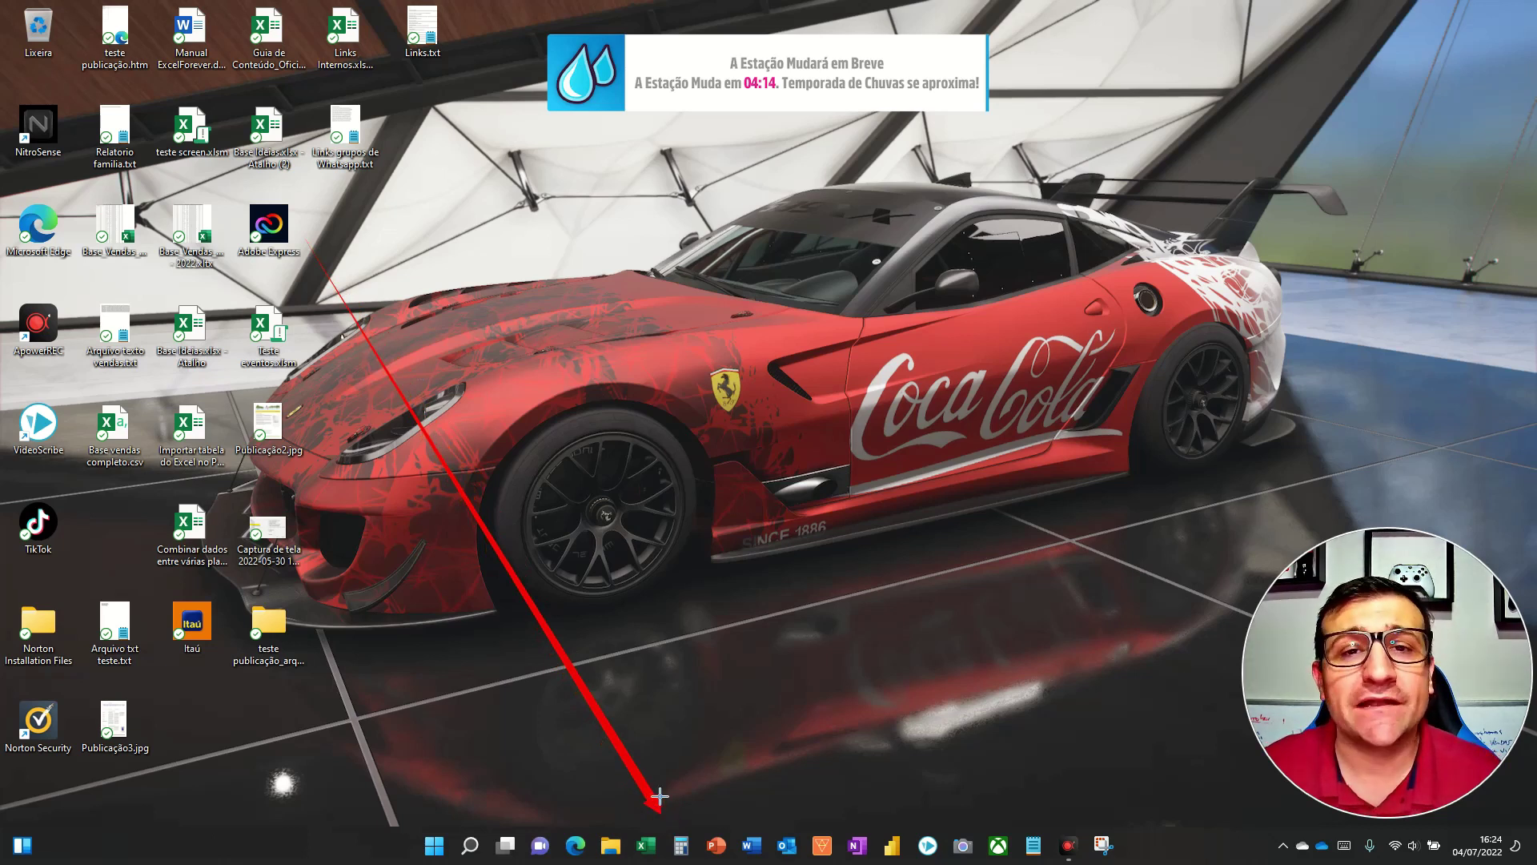
key(Escape)
drag(644, 818, 329, 276)
key(Escape)
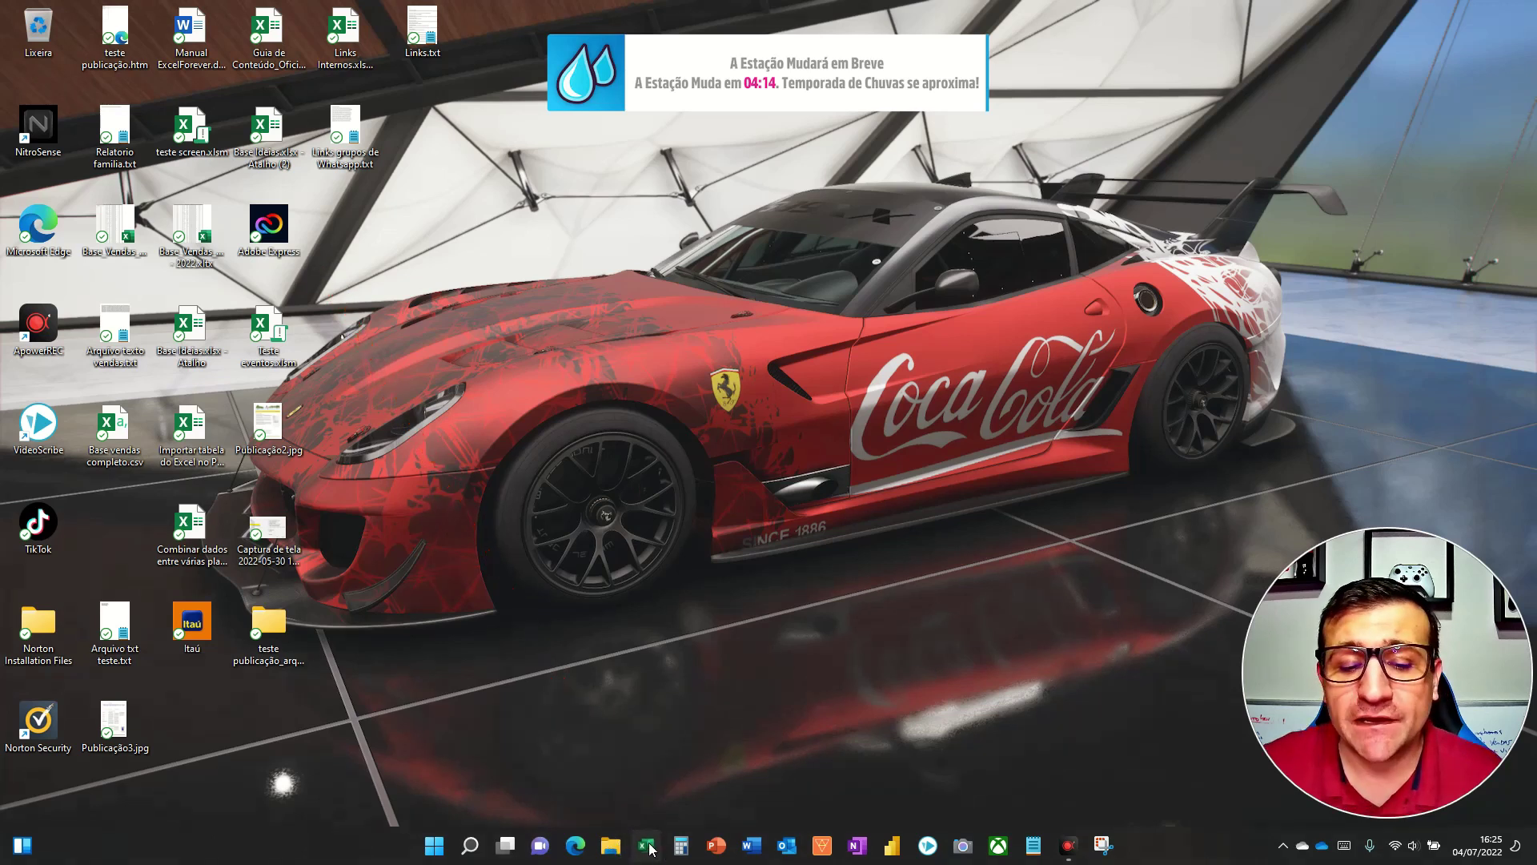
View the Excel taskbar icon's context menu with the Desafixar da barra de tarefas option, and dismiss it without choosing anything.
right_click(646, 844)
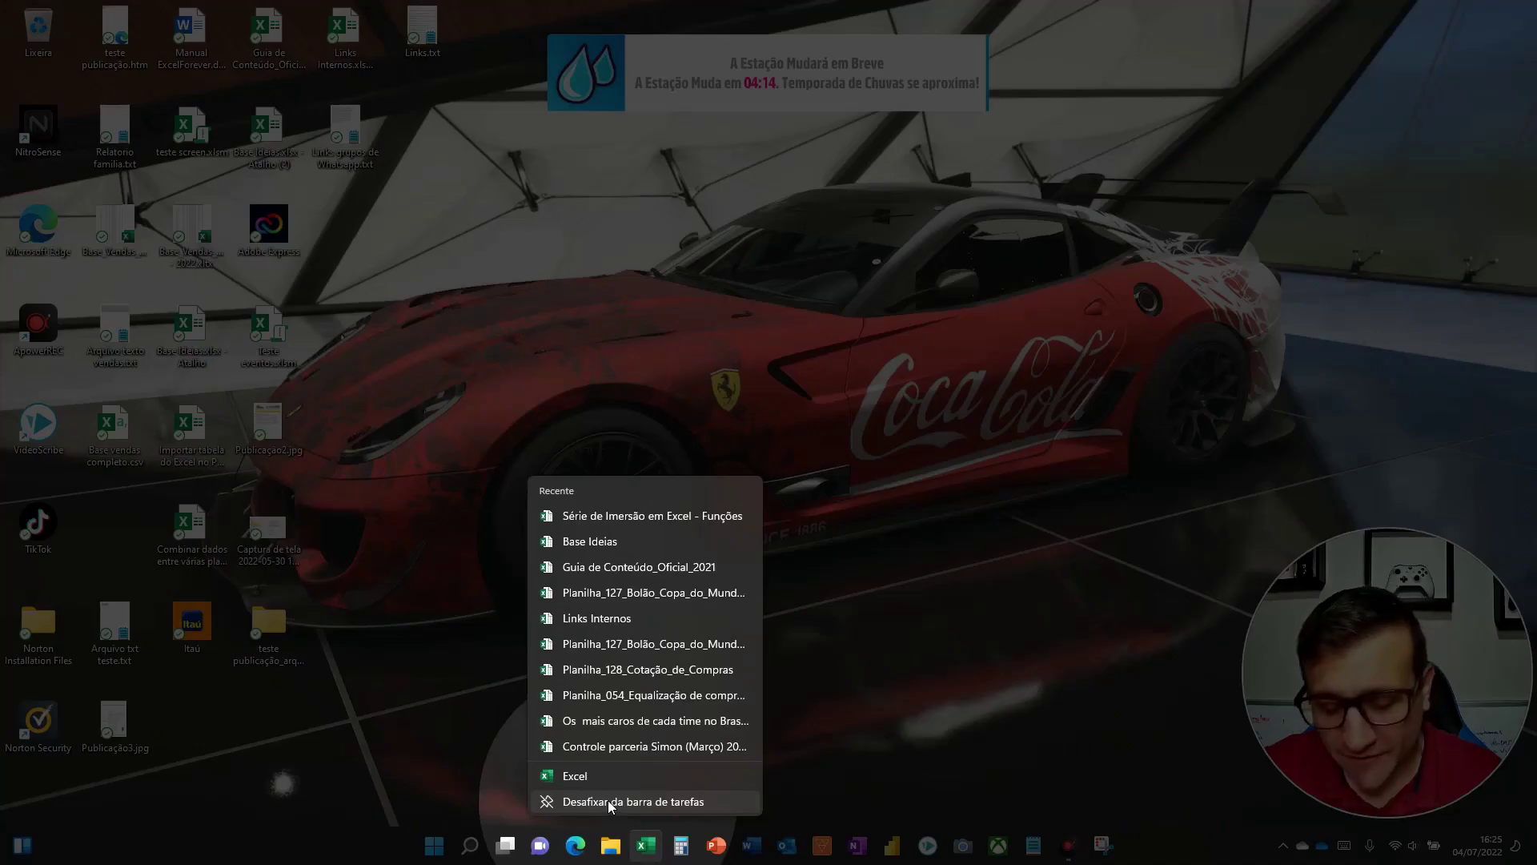
key(Escape)
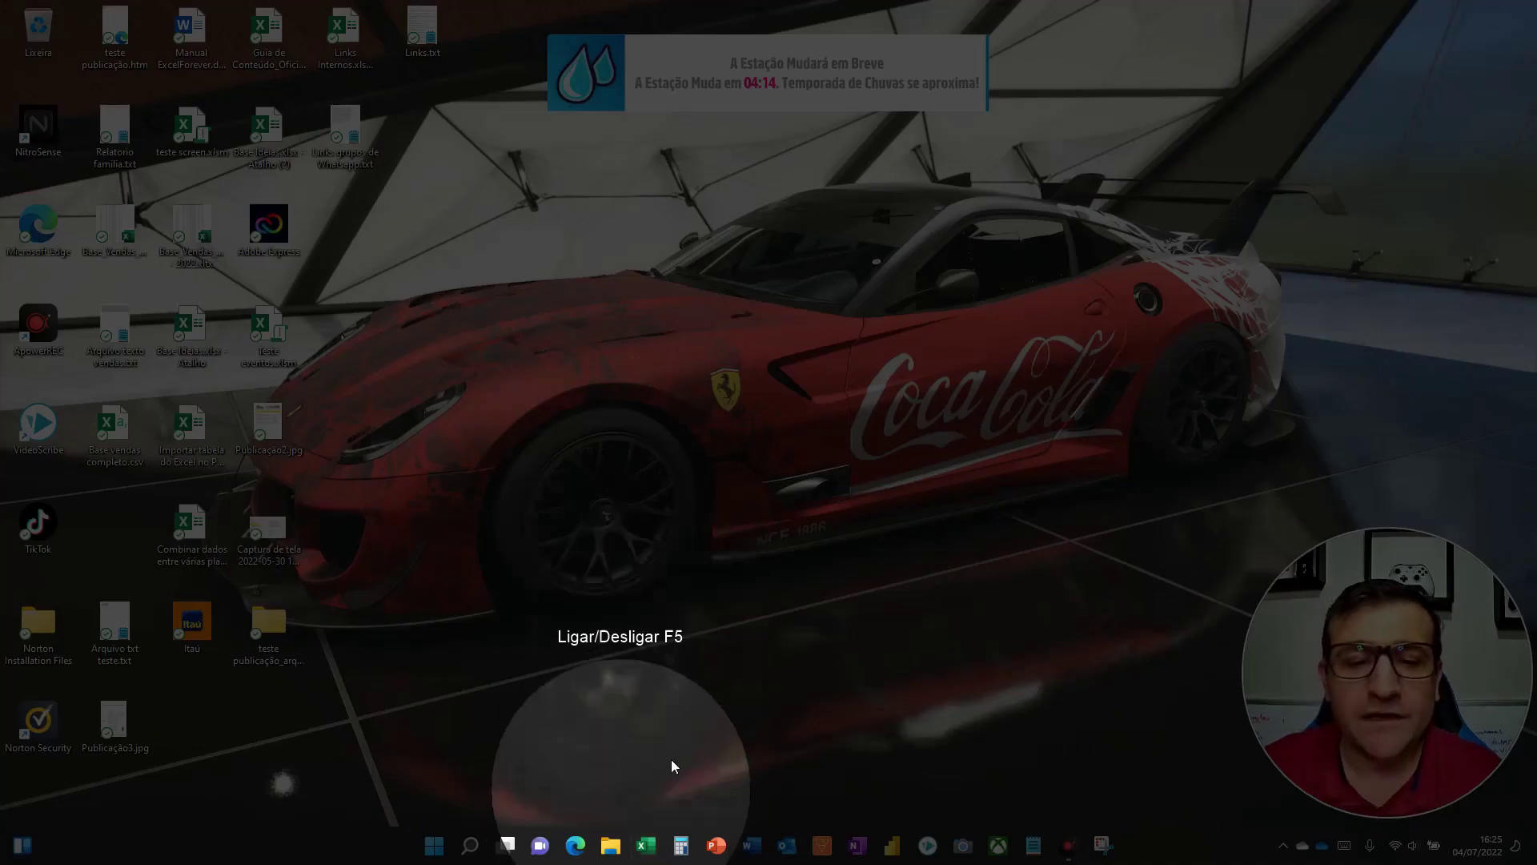
key(F5)
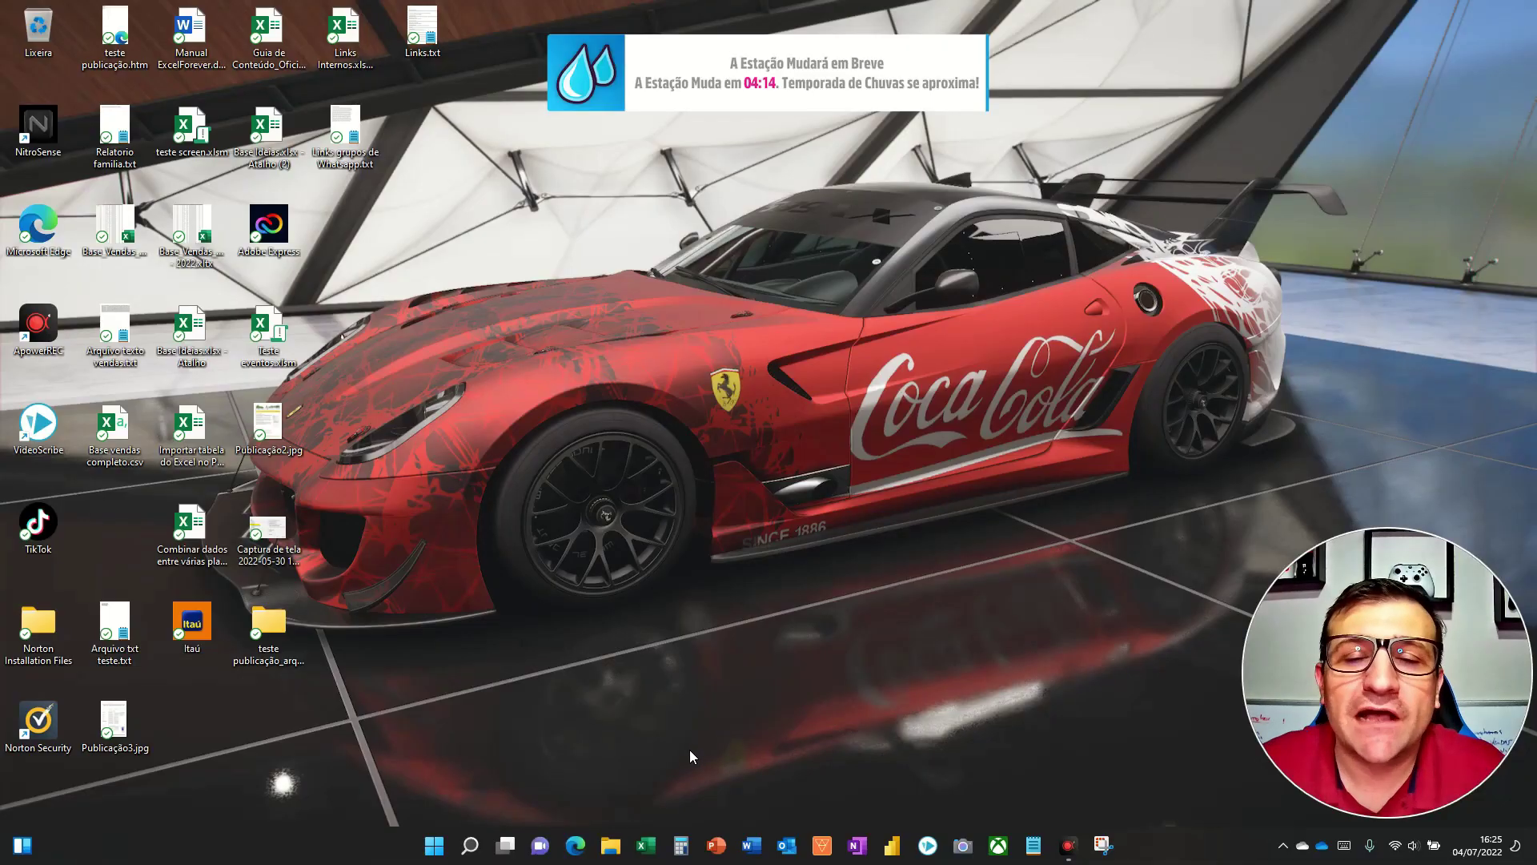